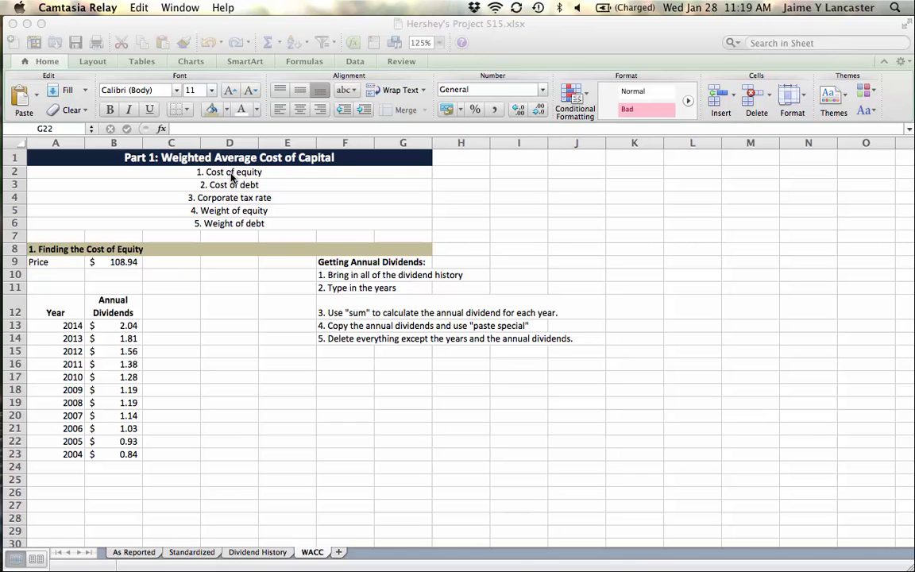
# Step: Fill the '1. Cost of equity' row (A2) with the yellow standard colour
pyautogui.click(230, 173)
pyautogui.click(230, 173)
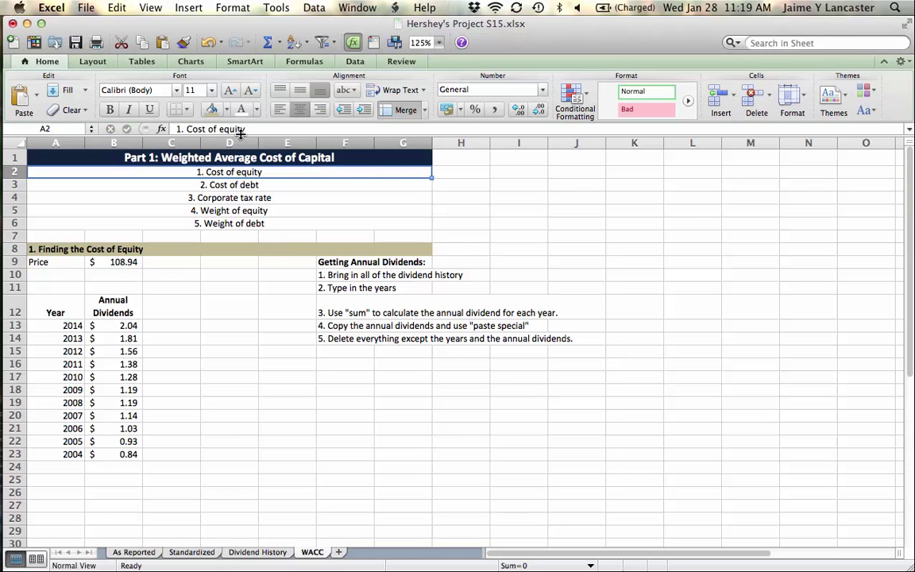
pyautogui.click(227, 110)
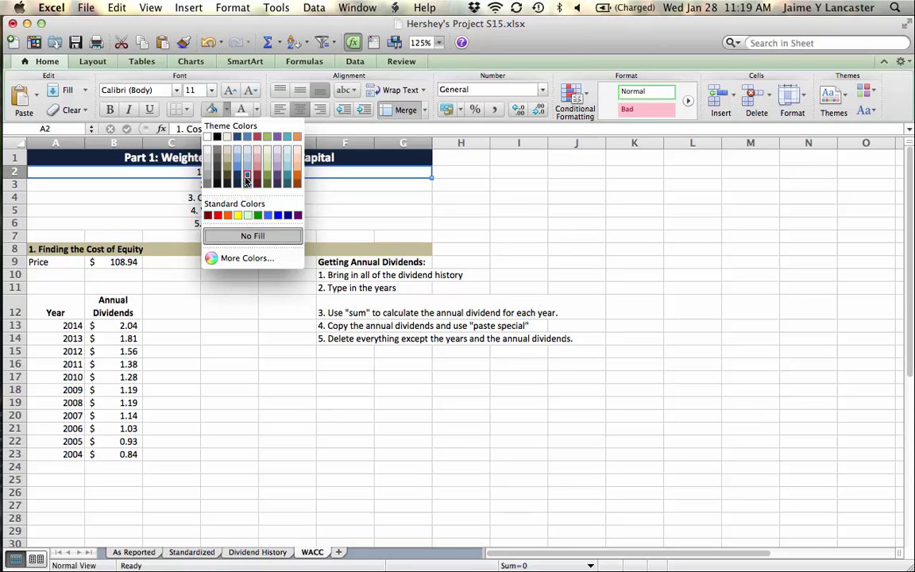
pyautogui.click(238, 216)
pyautogui.click(242, 388)
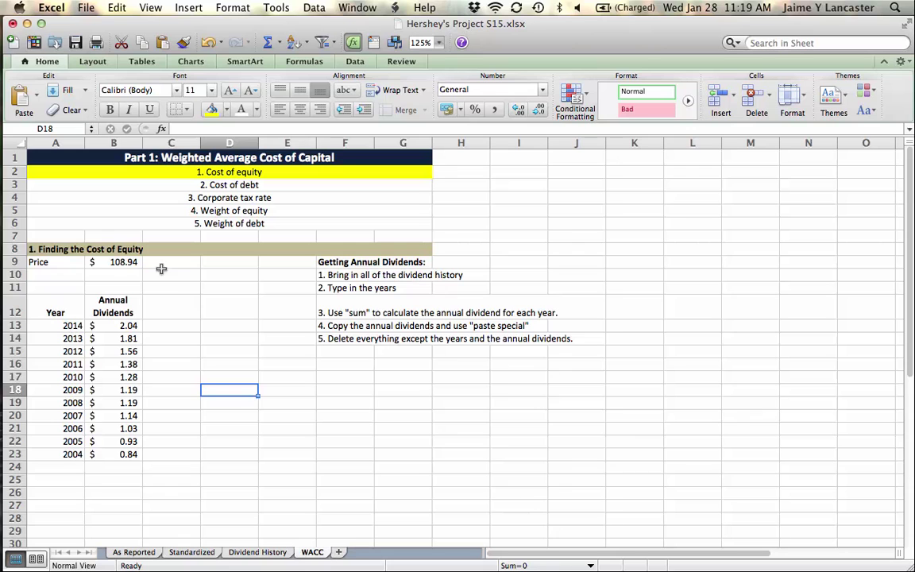
pyautogui.moveTo(55, 263); pyautogui.dragTo(119, 263)
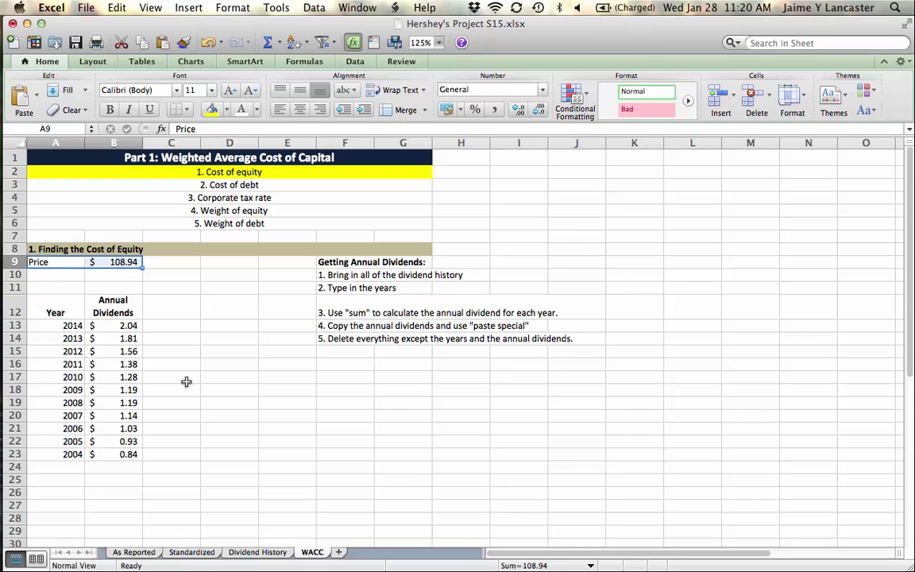
# Step: Enter the note 're = D1/Po + g' in cell F17
pyautogui.click(158, 302)
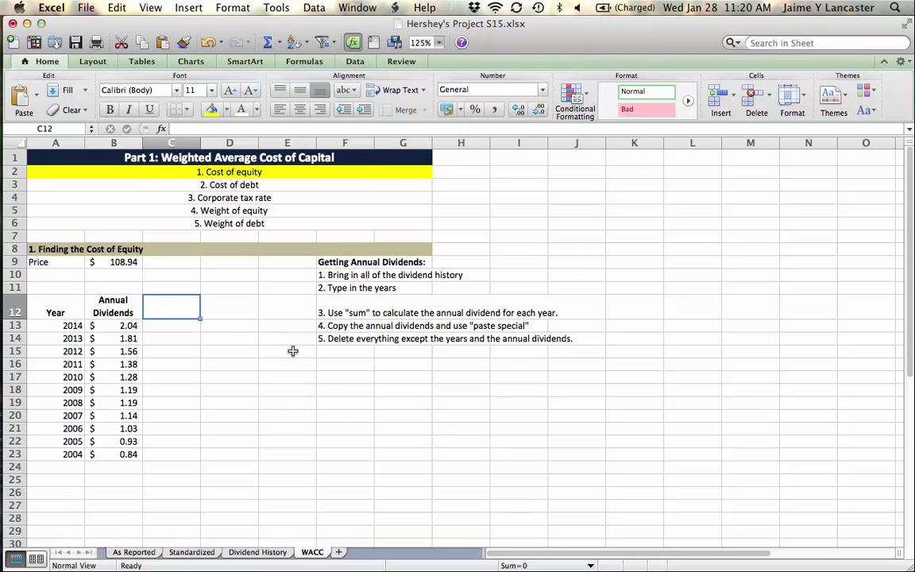
pyautogui.click(345, 377)
pyautogui.write('r')
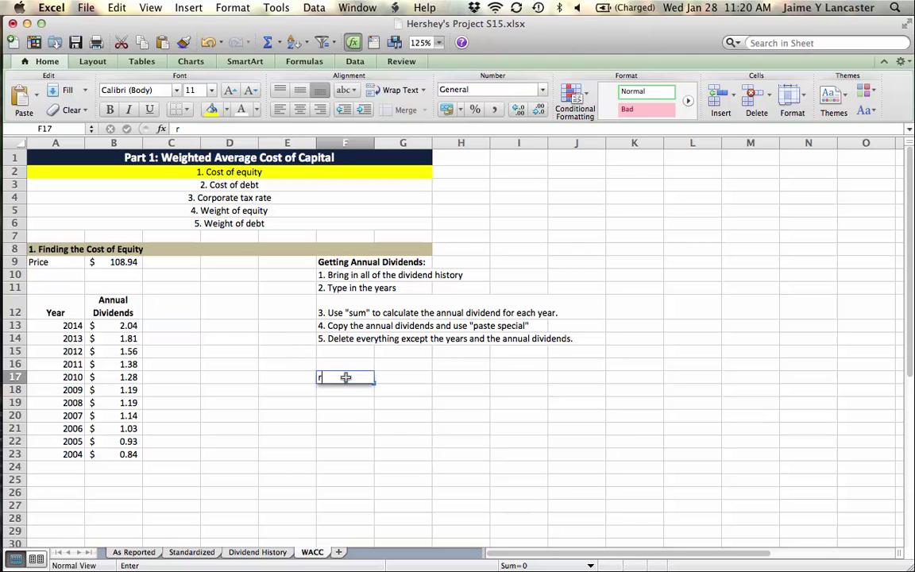
pyautogui.write('e')
pyautogui.press('BackSpace')
pyautogui.write('e =')
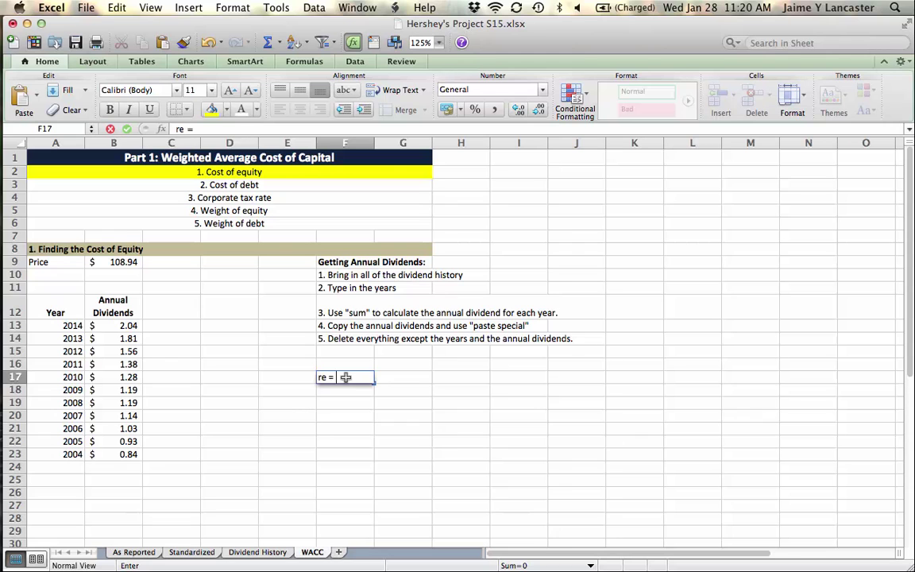
pyautogui.write(' P')
pyautogui.press('BackSpace')
pyautogui.write('D1/Po + g')
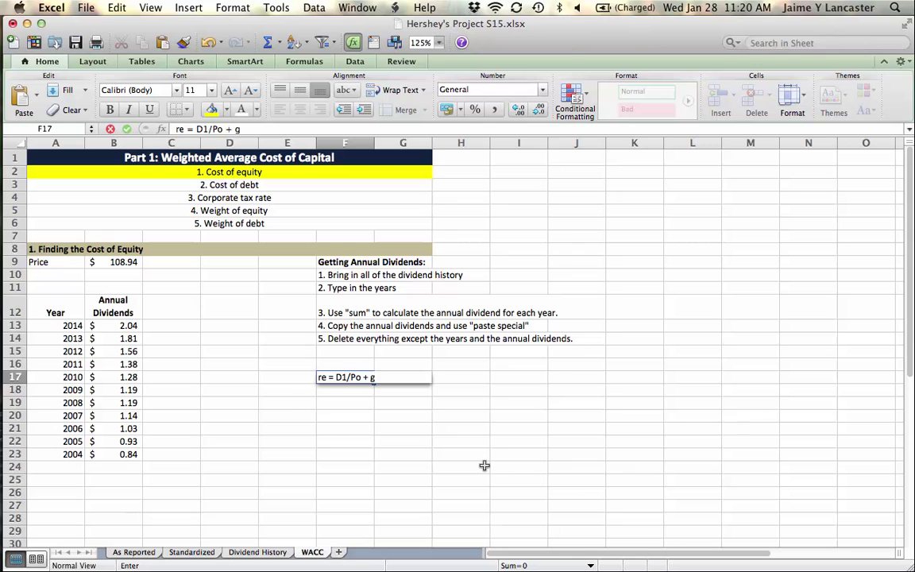
pyautogui.press('Return')
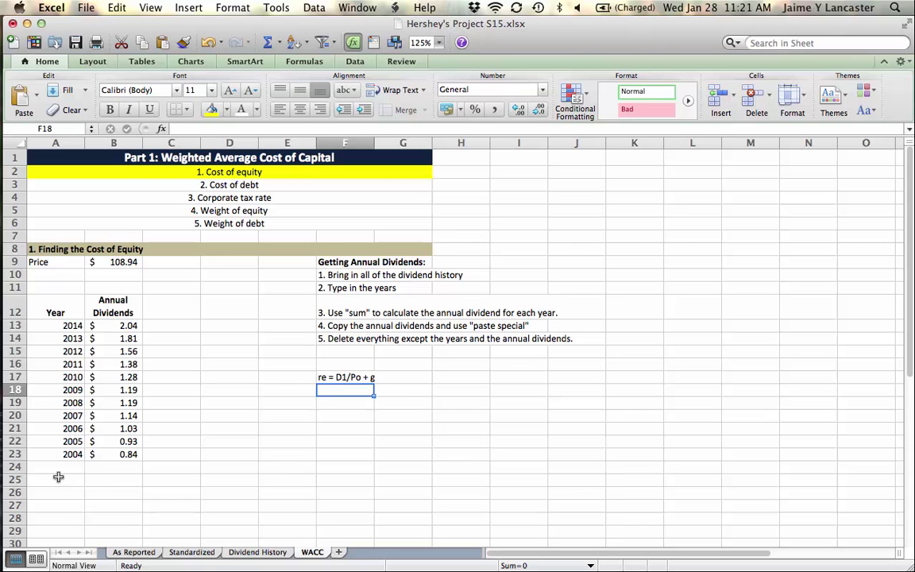
# Step: Type 'Arithmetic Average Growth Rate' and 'Geometric Average Growth Rate' into B25 and B26
pyautogui.click(94, 479)
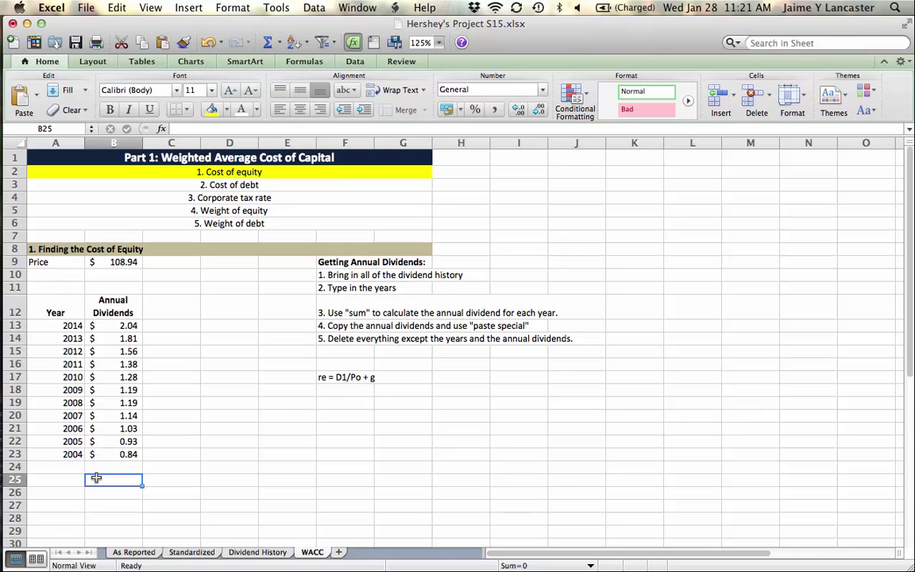
pyautogui.write('Arithm')
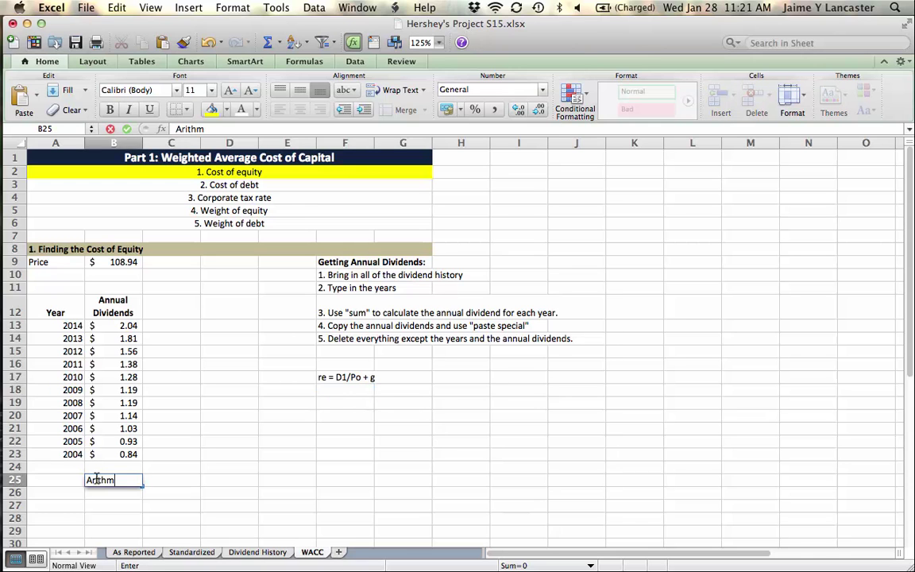
pyautogui.write('etic Aver')
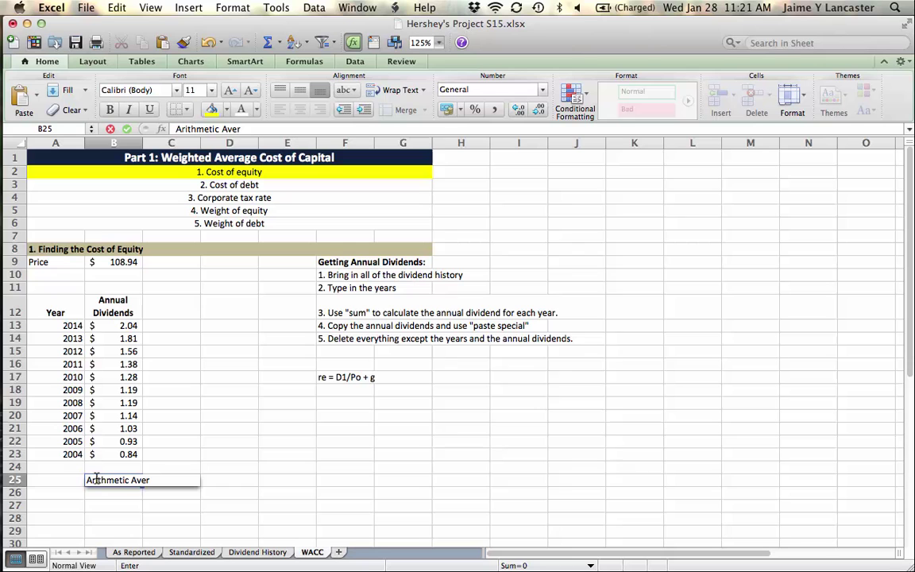
pyautogui.write('age Growth R')
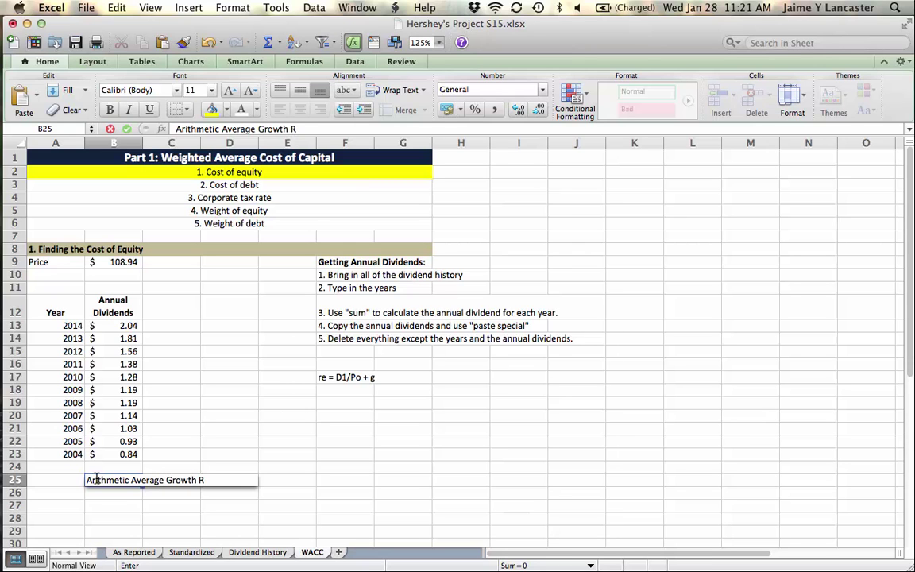
pyautogui.press('BackSpace')
pyautogui.write('Rate')
pyautogui.click(96, 476)
pyautogui.press('Return')
pyautogui.write('Geo')
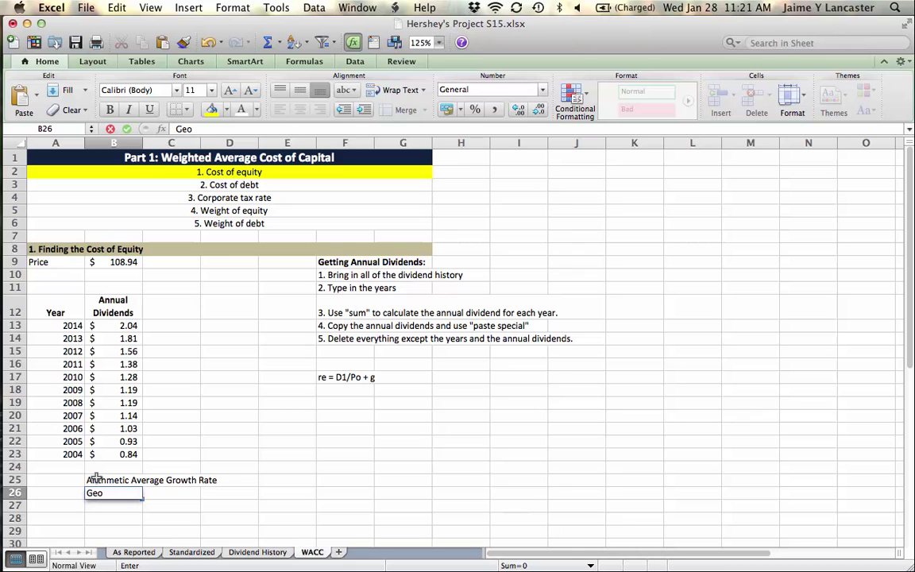
pyautogui.write('metric Aver')
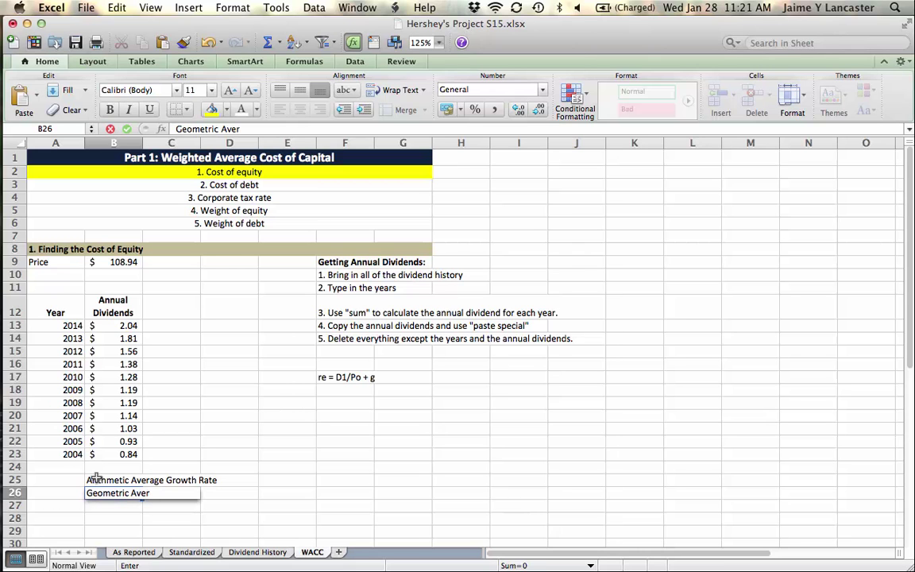
pyautogui.write('age Growth Rate')
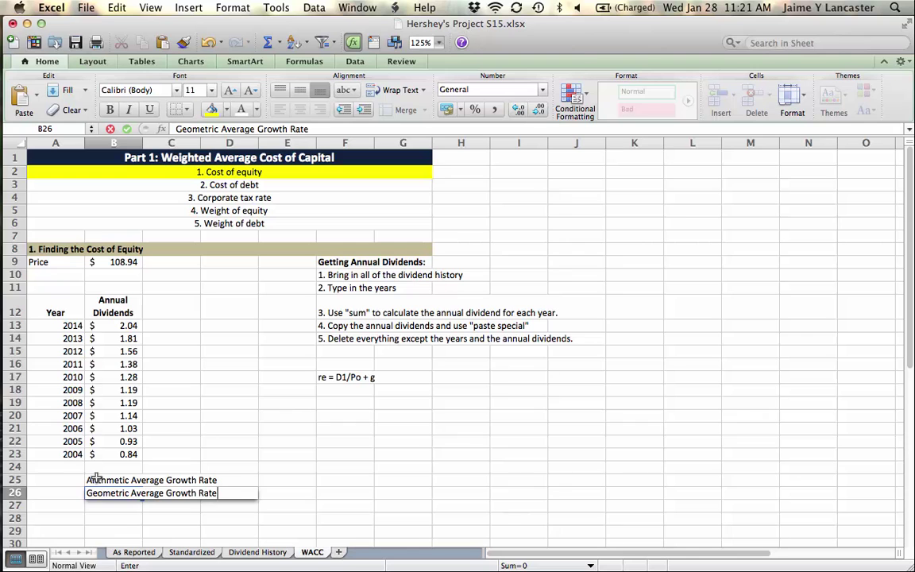
pyautogui.press('Return')
# Step: Move the two growth-rate labels from B25:B26 into A25:A26
pyautogui.moveTo(93, 479); pyautogui.dragTo(95, 487)
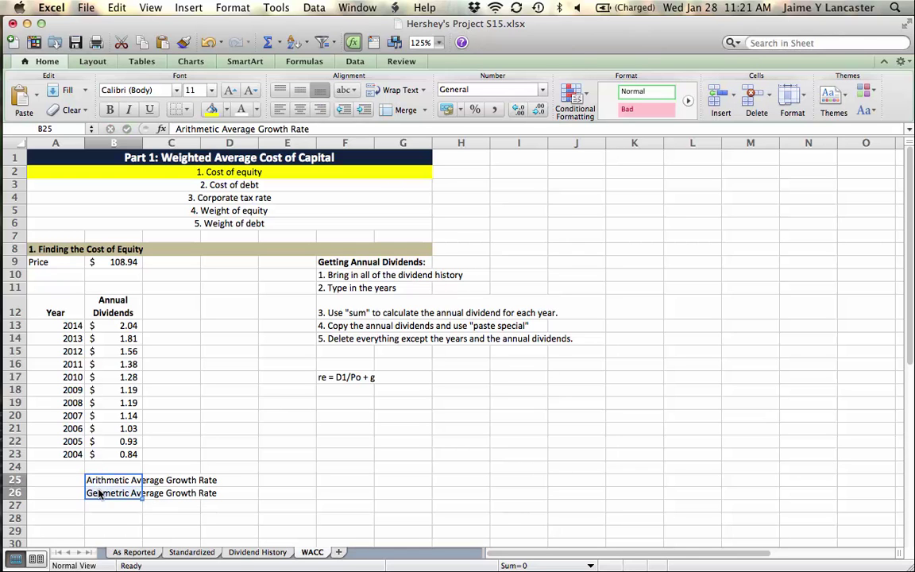
pyautogui.press('super+c')
pyautogui.click(58, 479)
pyautogui.press('super+v')
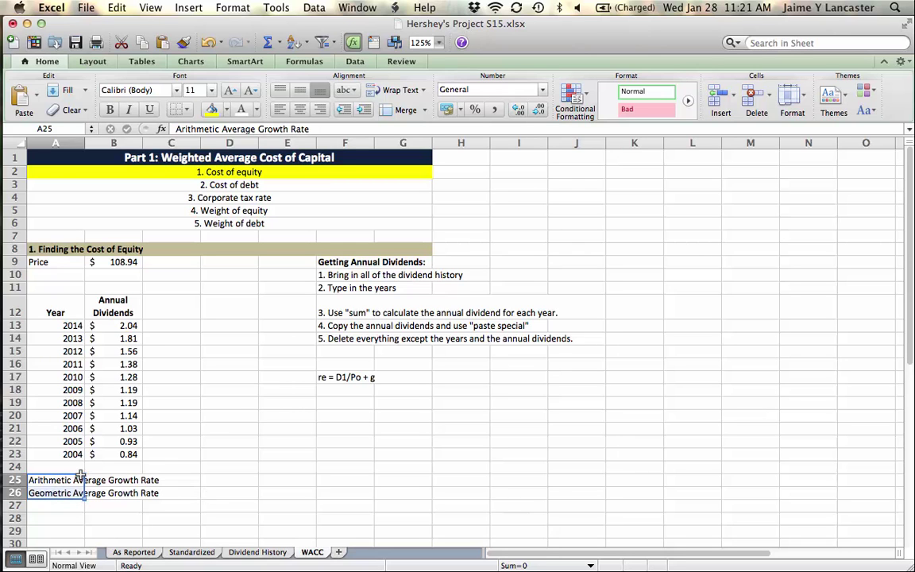
# Step: Add the heading 'Growth Rate' in cell C12
pyautogui.click(154, 313)
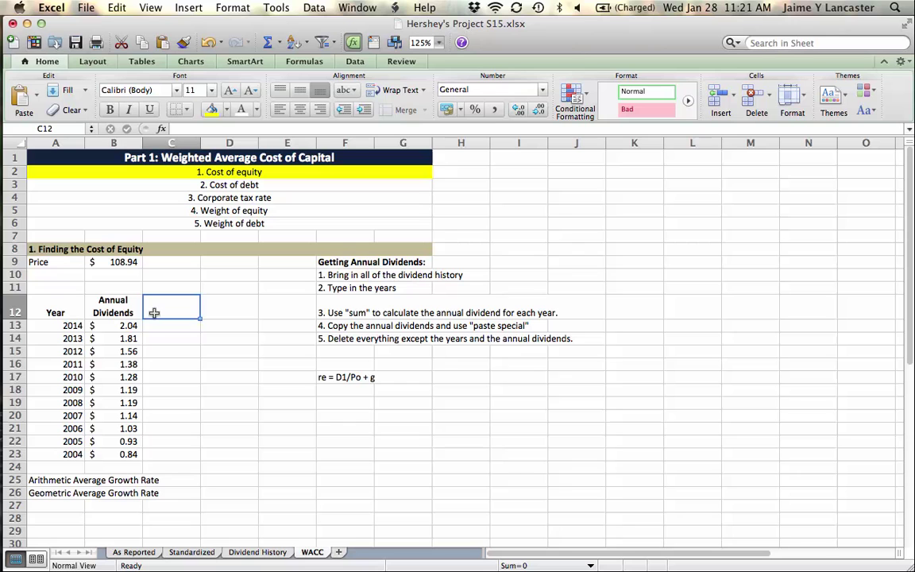
pyautogui.moveTo(154, 313); pyautogui.dragTo(188, 453)
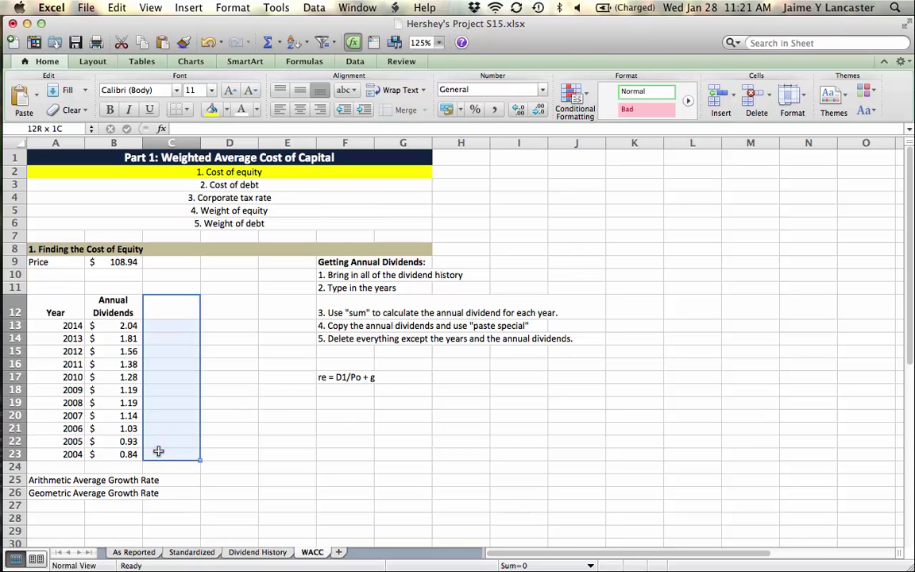
pyautogui.click(268, 428)
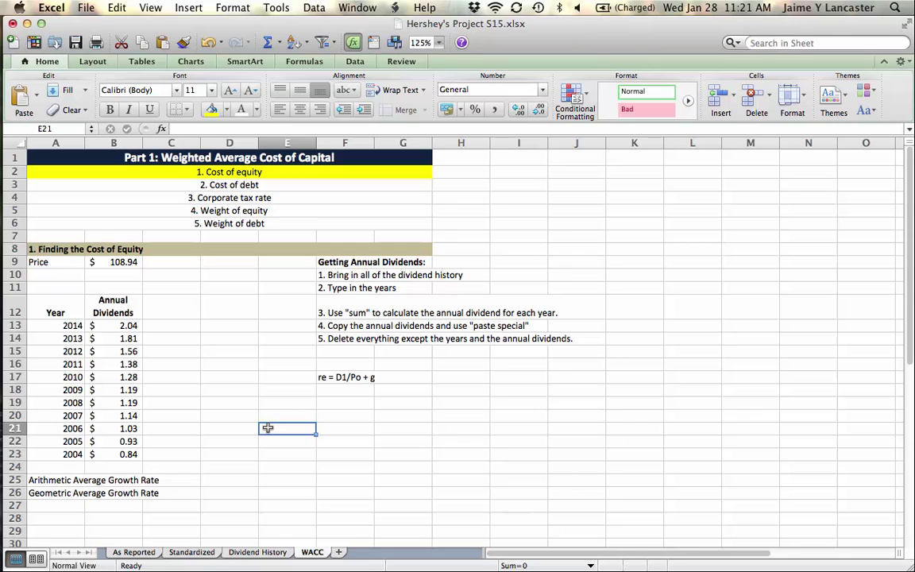
pyautogui.click(166, 305)
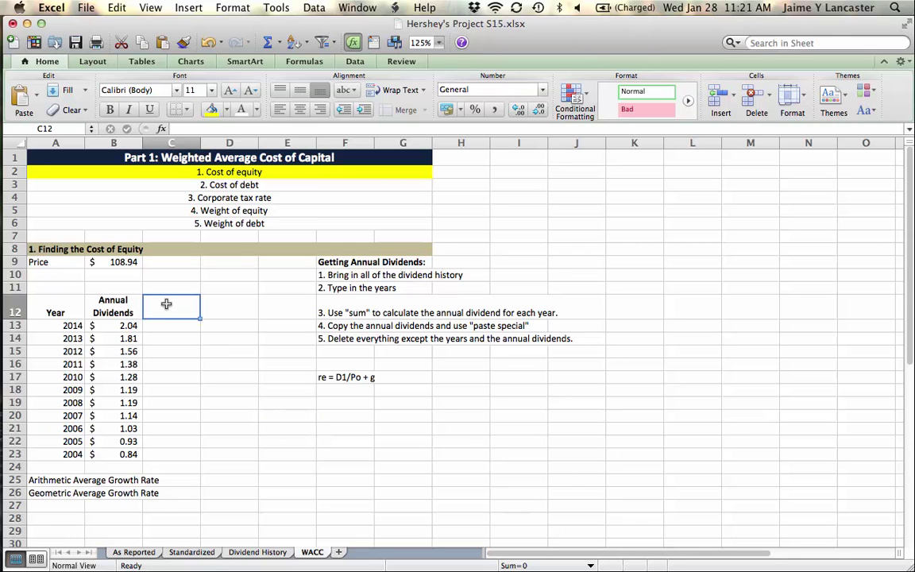
pyautogui.write('Growth Rate')
pyautogui.press('Return')
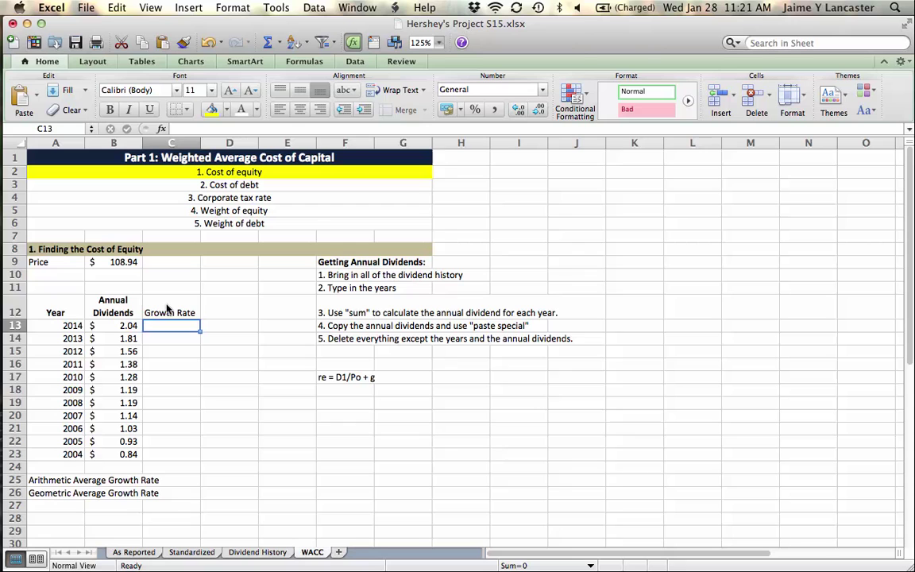
pyautogui.click(167, 308)
# Step: Enter =B13/B14-1 in C13 to compute the 2014 dividend growth rate
pyautogui.click(187, 341)
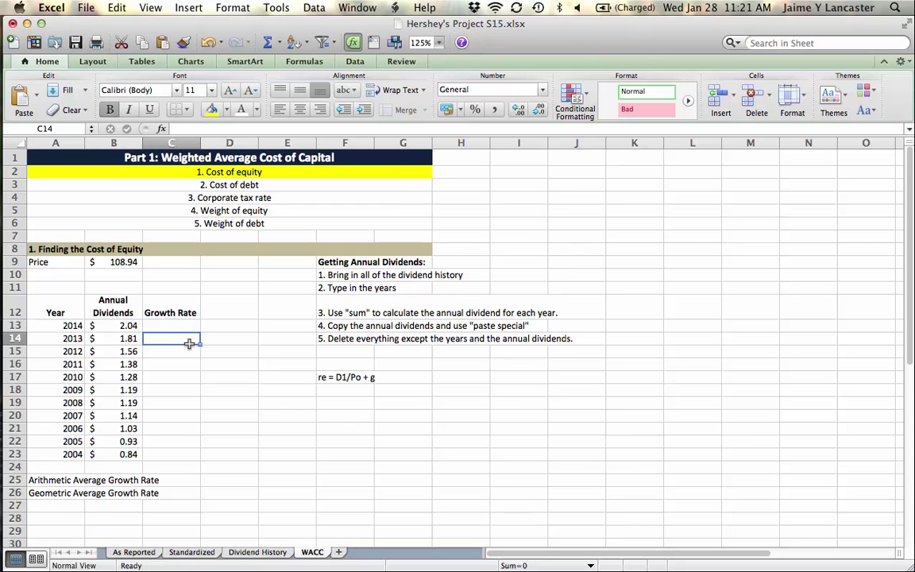
pyautogui.click(168, 326)
pyautogui.write('=')
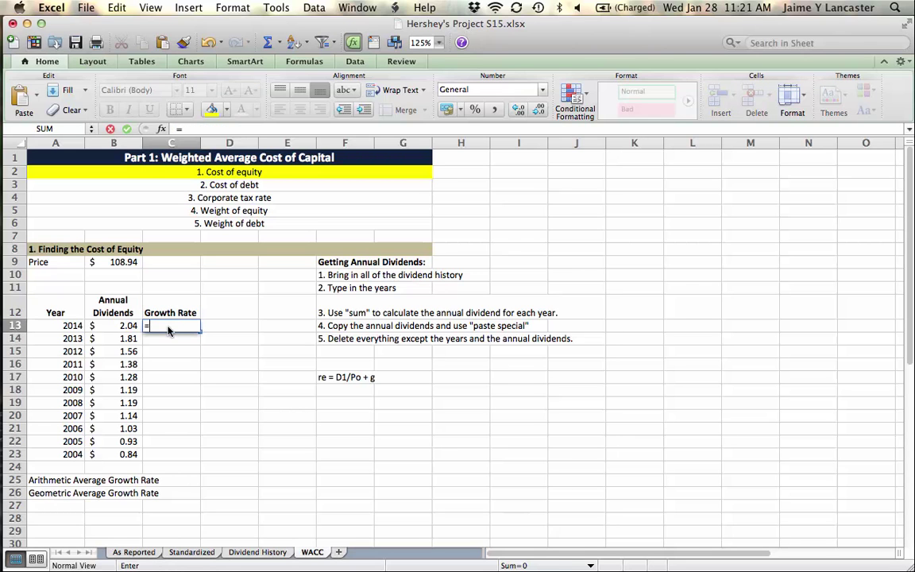
pyautogui.click(124, 329)
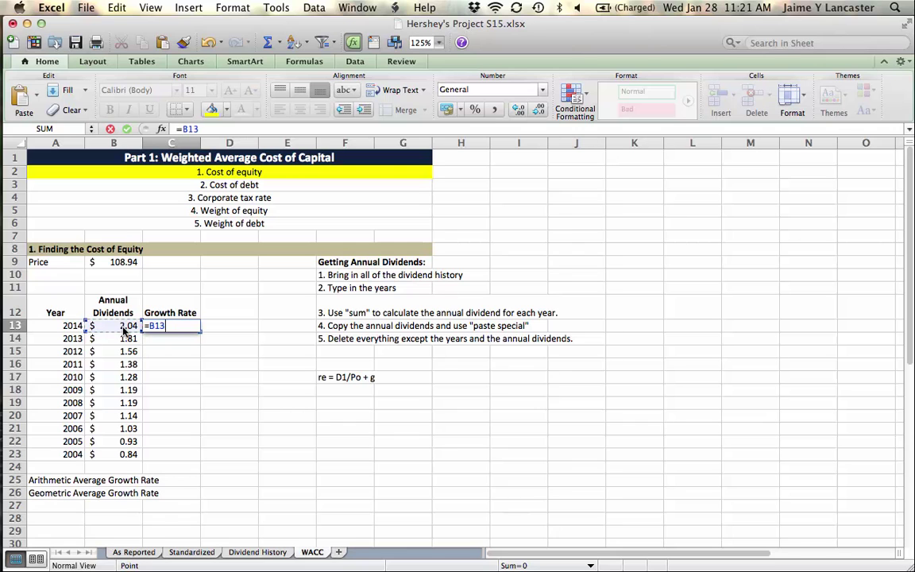
pyautogui.write('/')
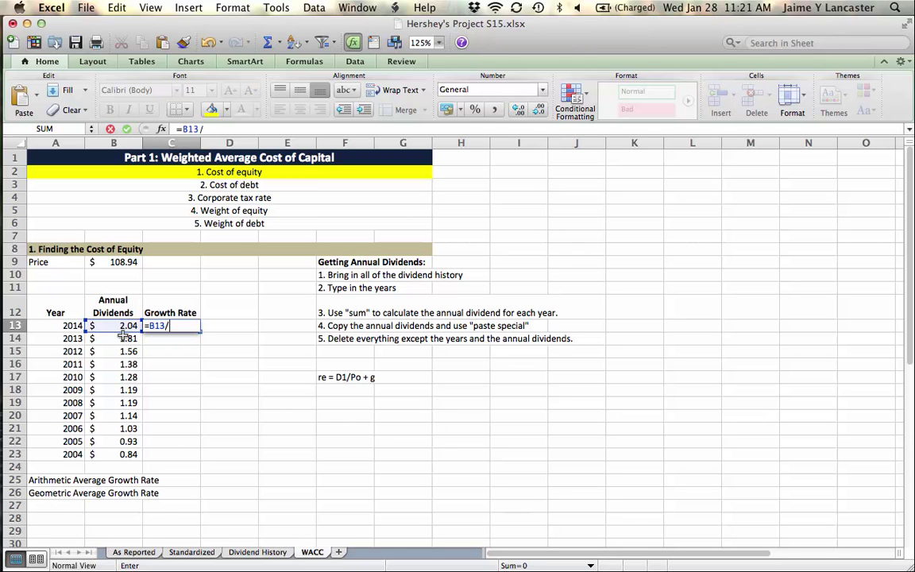
pyautogui.click(123, 338)
pyautogui.write('-')
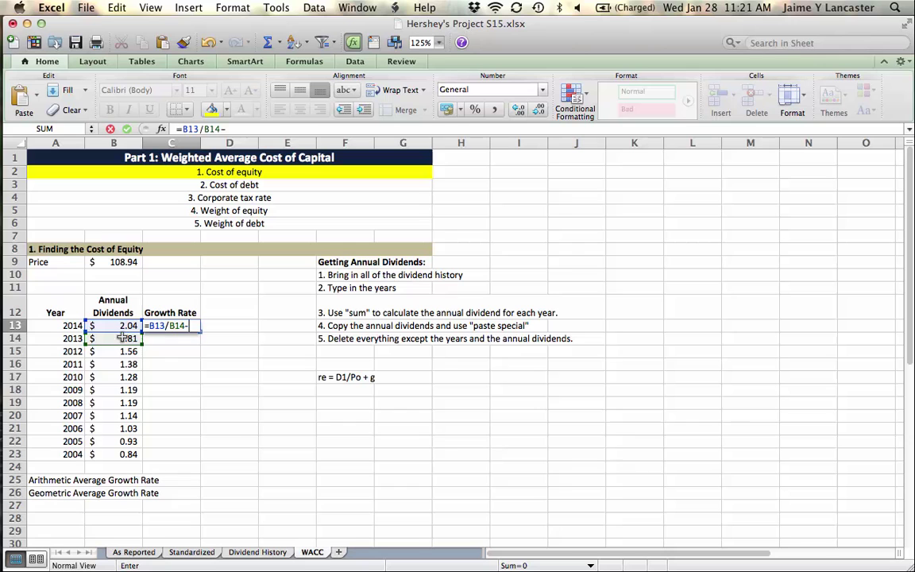
pyautogui.write('1')
pyautogui.press('Return')
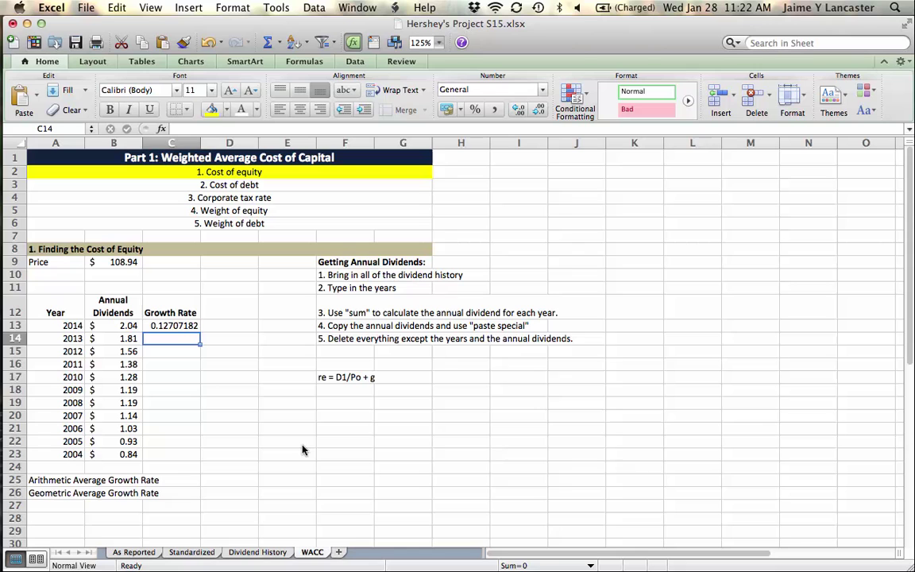
# Step: Fill the growth formula down to row 23, then clear the 2004 #DIV/0! result in C23
pyautogui.click(173, 323)
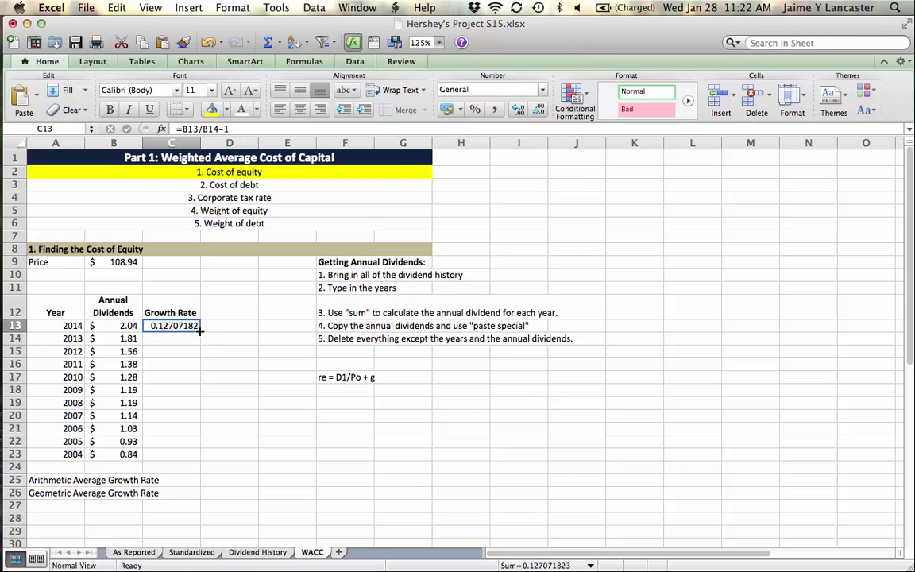
pyautogui.doubleClick(200, 330)
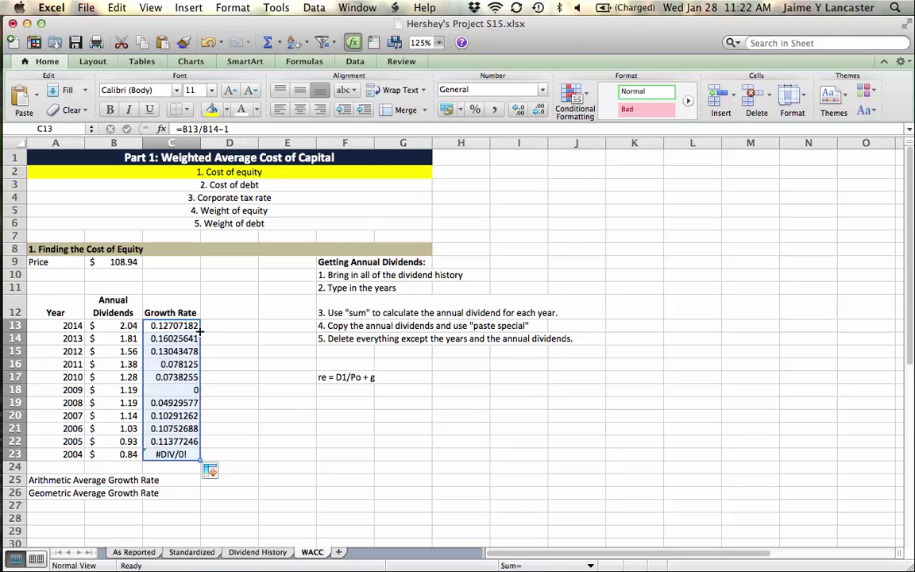
pyautogui.click(168, 452)
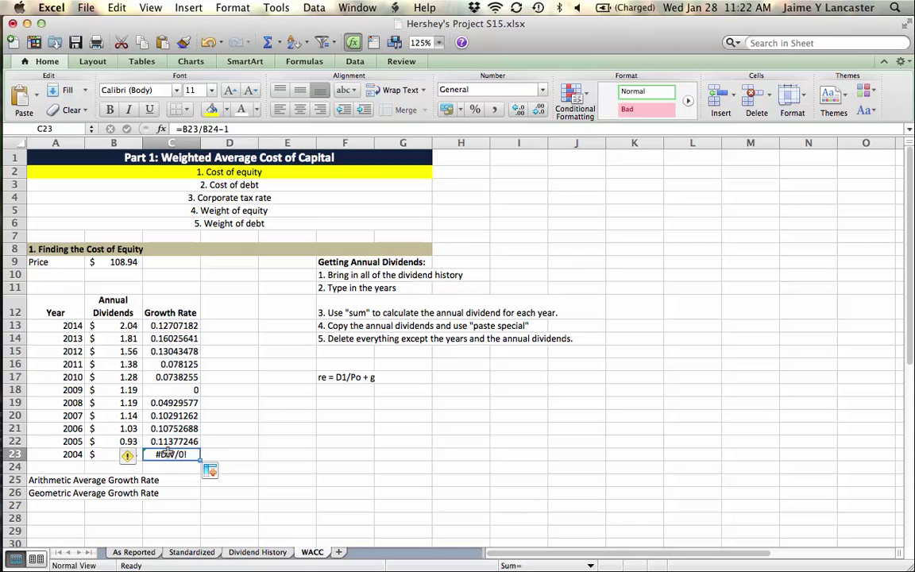
pyautogui.doubleClick(169, 452)
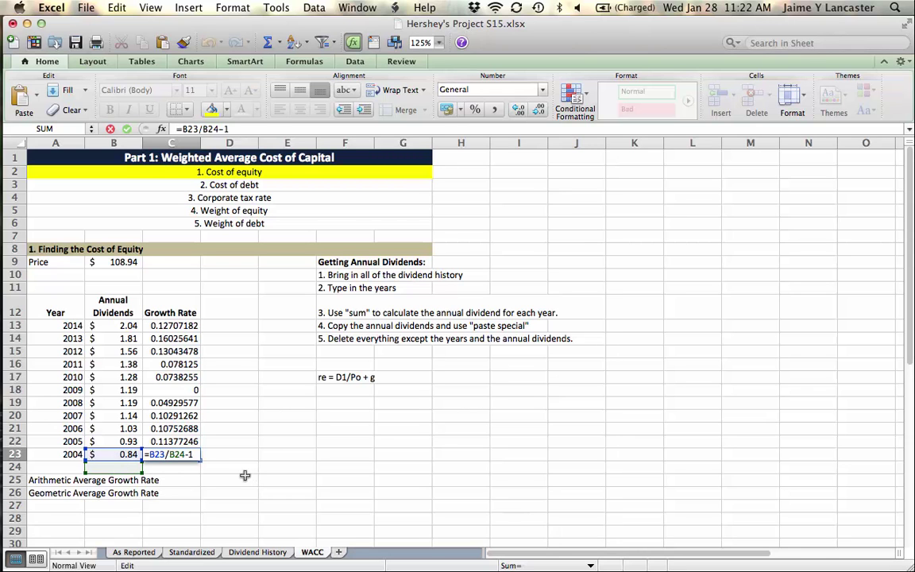
pyautogui.press('Return')
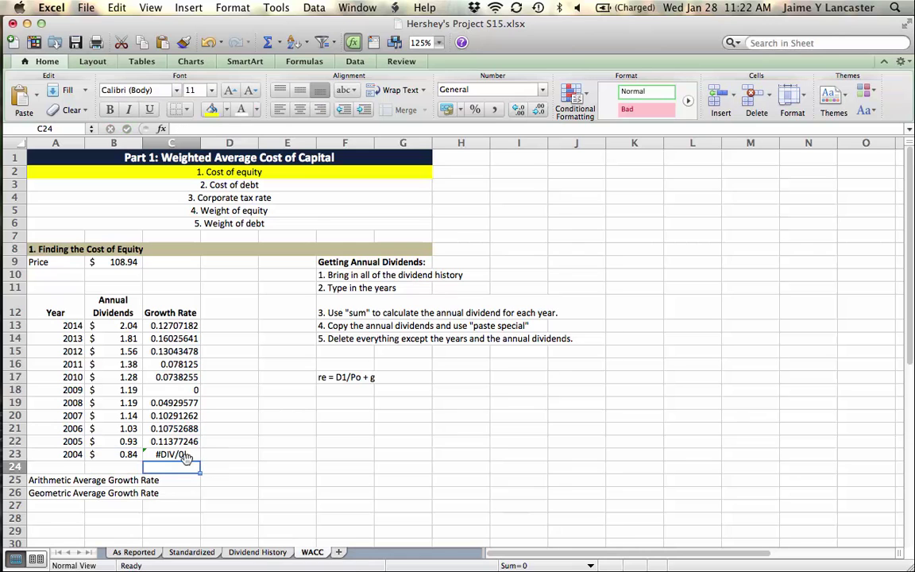
pyautogui.click(181, 455)
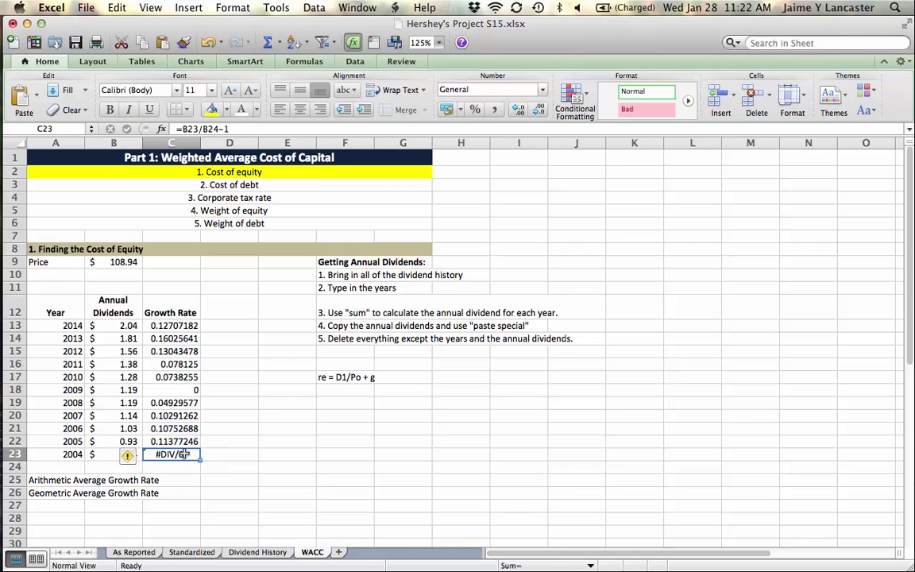
pyautogui.press('Delete')
pyautogui.click(274, 470)
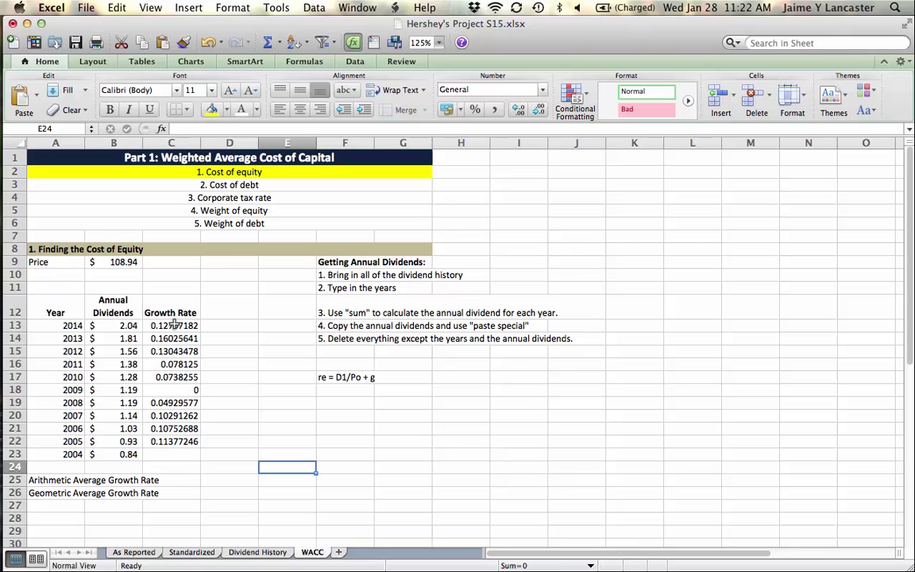
# Step: Format growth rates C13:C22 as percentages with two decimal places
pyautogui.moveTo(171, 325); pyautogui.dragTo(175, 442)
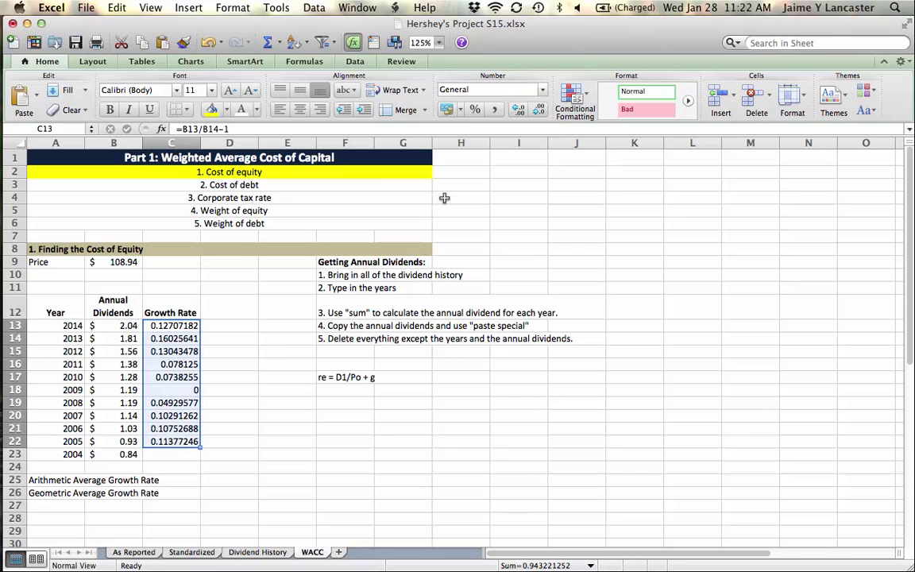
pyautogui.click(474, 110)
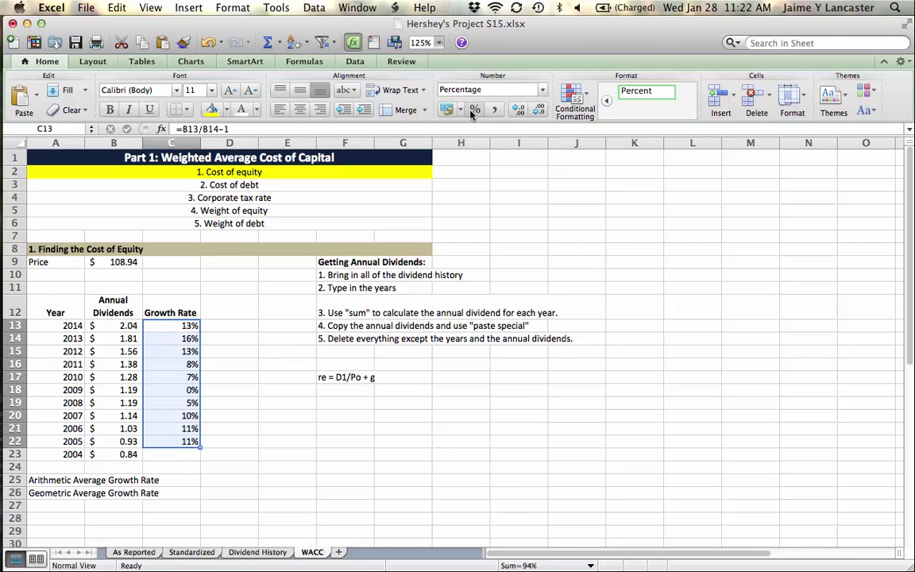
pyautogui.click(517, 111)
pyautogui.click(517, 111)
pyautogui.click(319, 443)
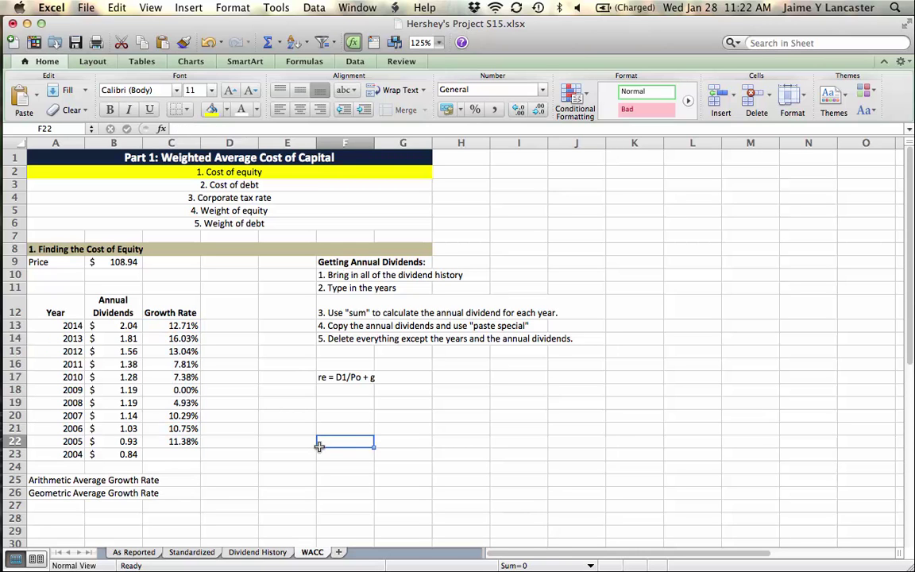
pyautogui.click(119, 326)
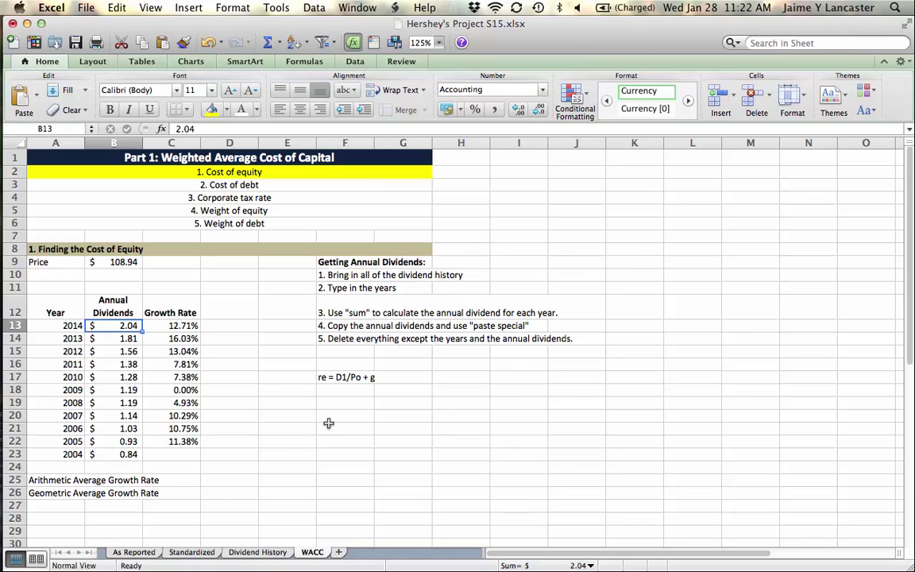
pyautogui.click(130, 338)
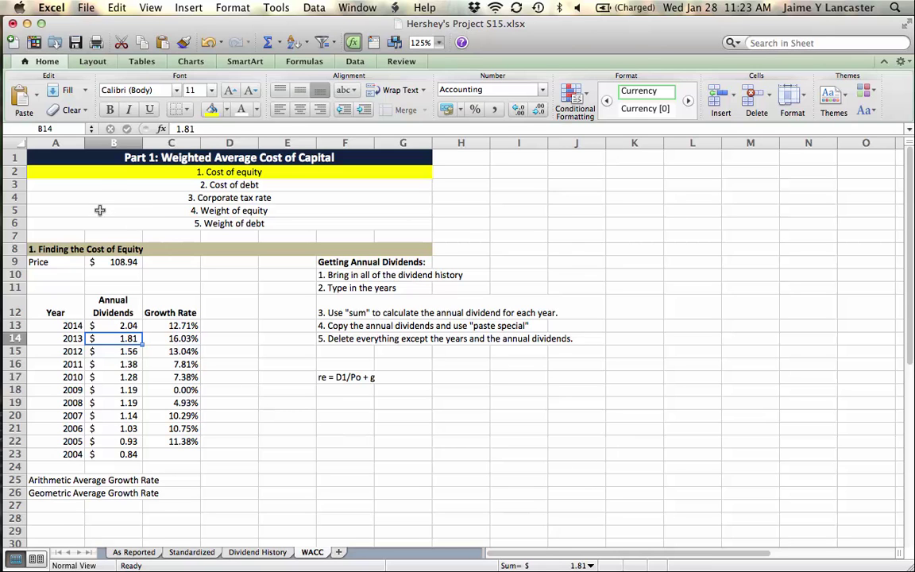
# Step: Widen columns A through C to give the dividend table more room
pyautogui.moveTo(63, 143); pyautogui.dragTo(151, 142)
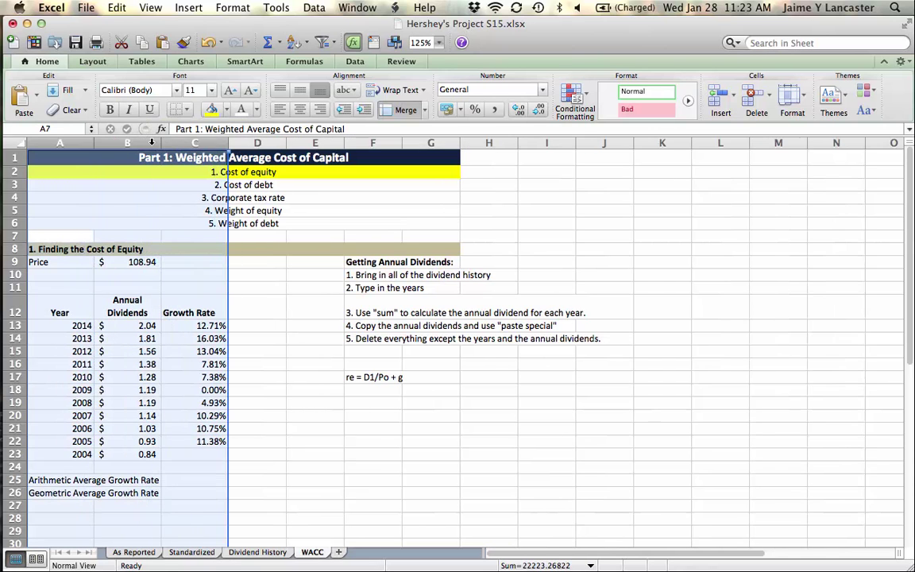
# Step: Enter =average(C13:C22) in C25, giving an arithmetic average growth rate of 9.43%
pyautogui.click(205, 481)
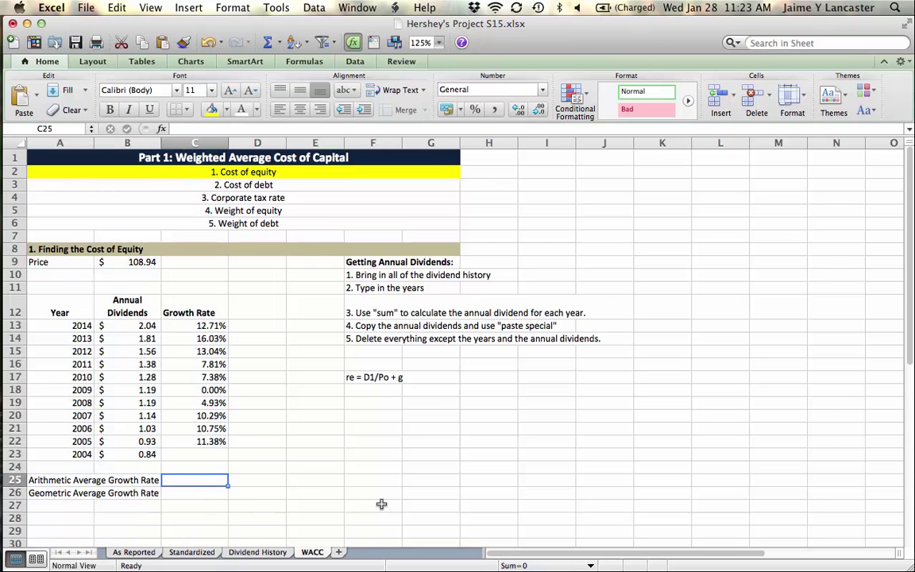
pyautogui.write('=')
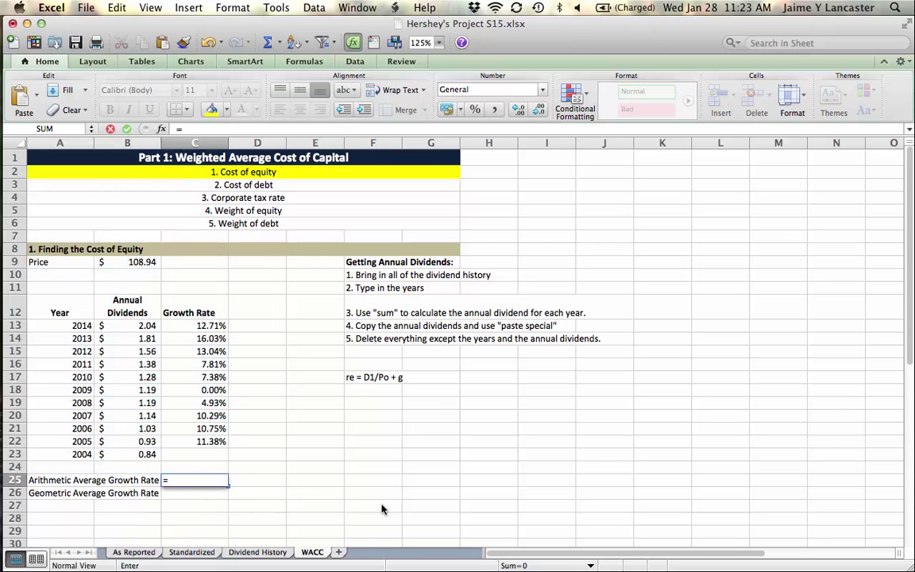
pyautogui.write('average(')
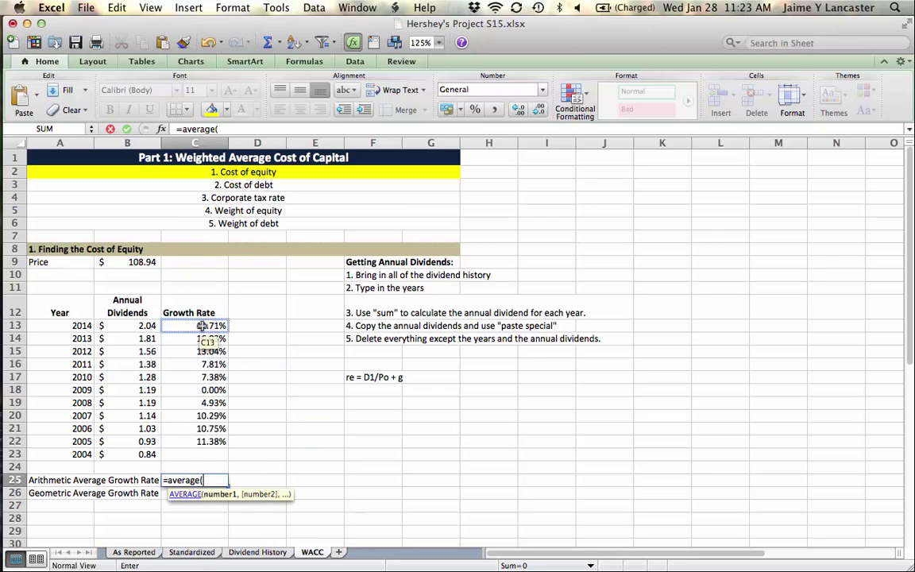
pyautogui.moveTo(201, 326); pyautogui.dragTo(213, 441)
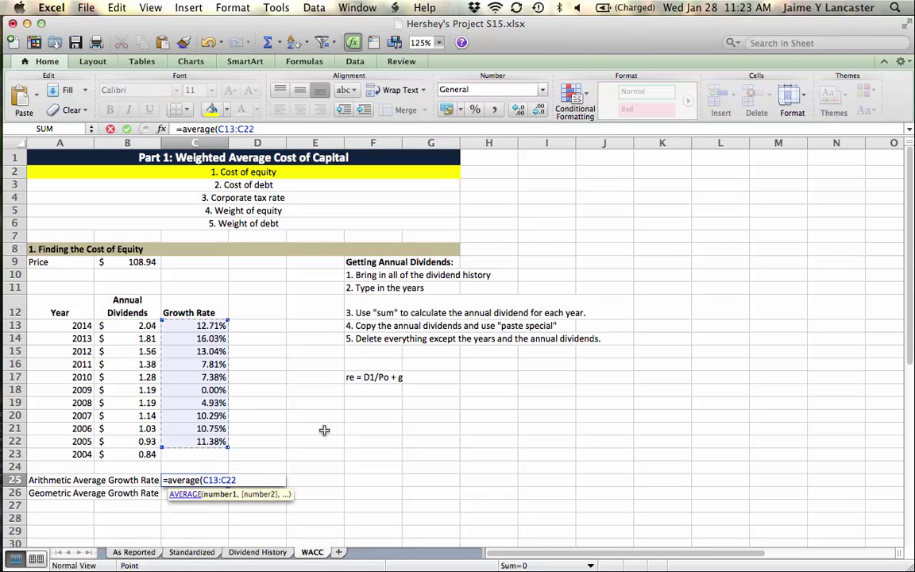
pyautogui.write(')')
pyautogui.press('Return')
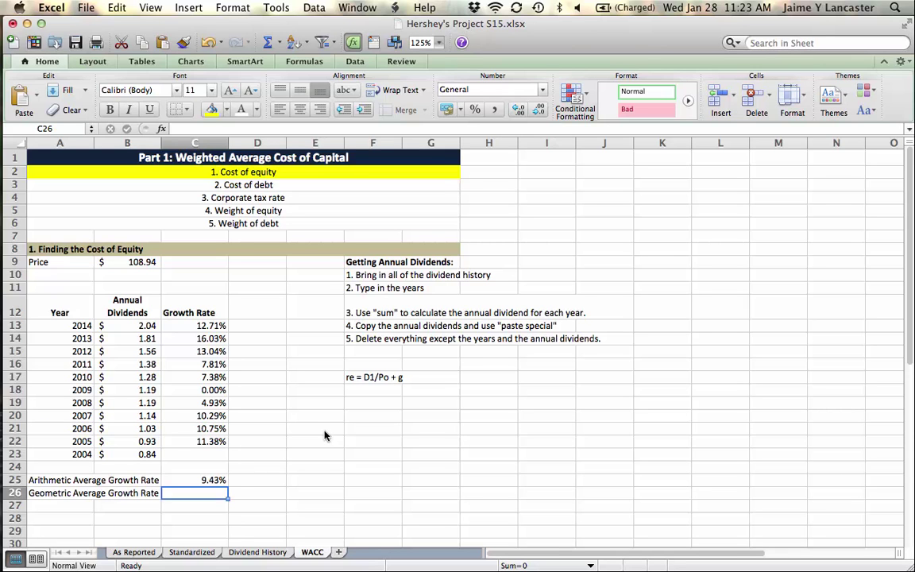
# Step: Enter =(B13/B23)^(1/10)-1 in C26 for the geometric average growth rate
pyautogui.write('=')
pyautogui.press('BackSpace')
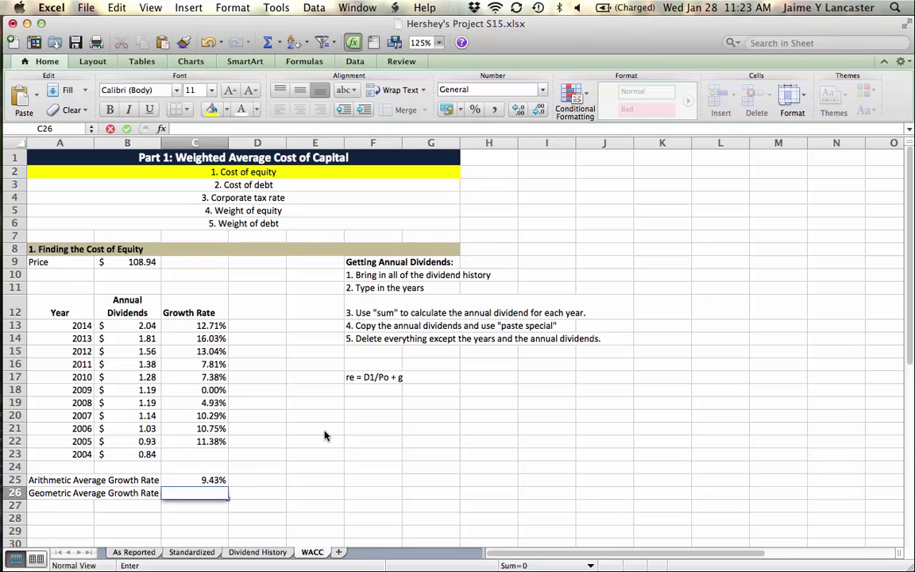
pyautogui.write('=')
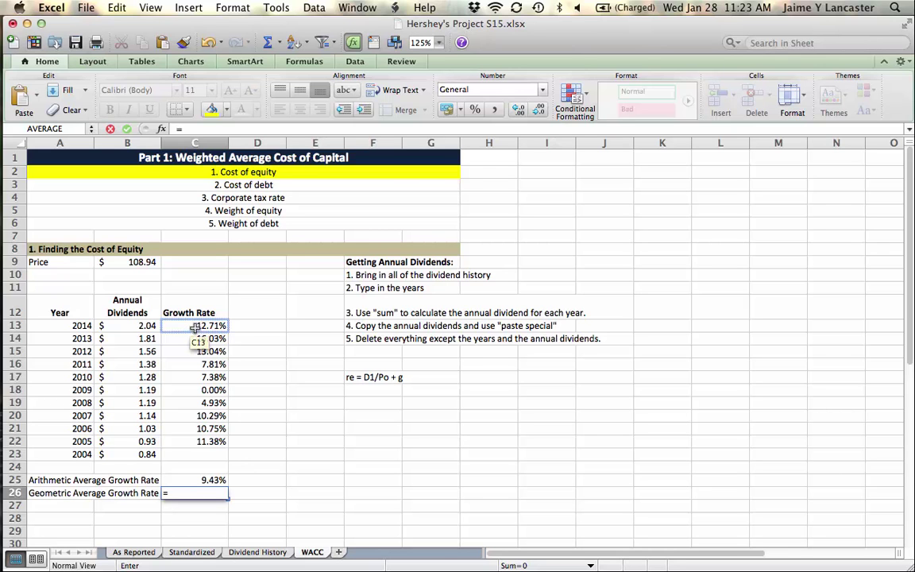
pyautogui.write('(')
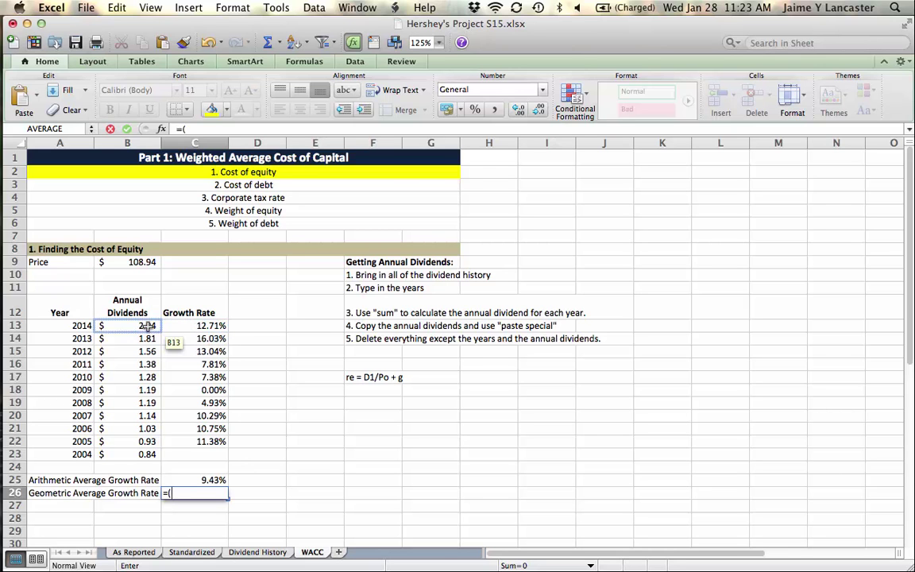
pyautogui.click(146, 326)
pyautogui.write('/')
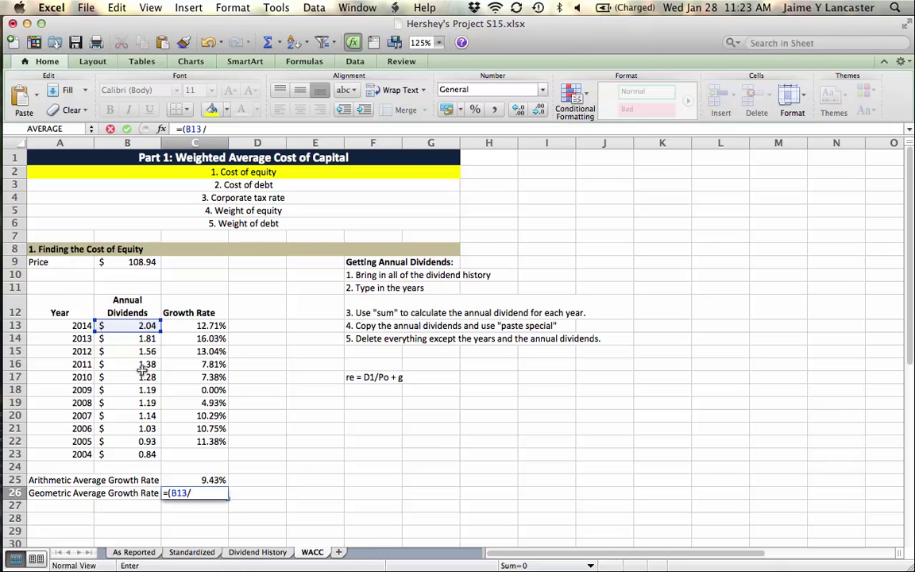
pyautogui.click(138, 453)
pyautogui.write(')')
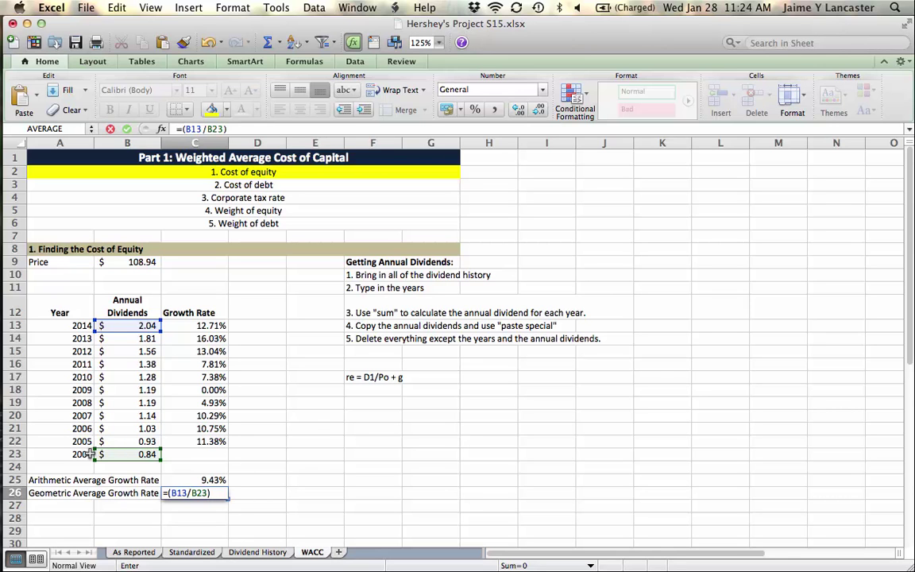
pyautogui.write('^(1/10')
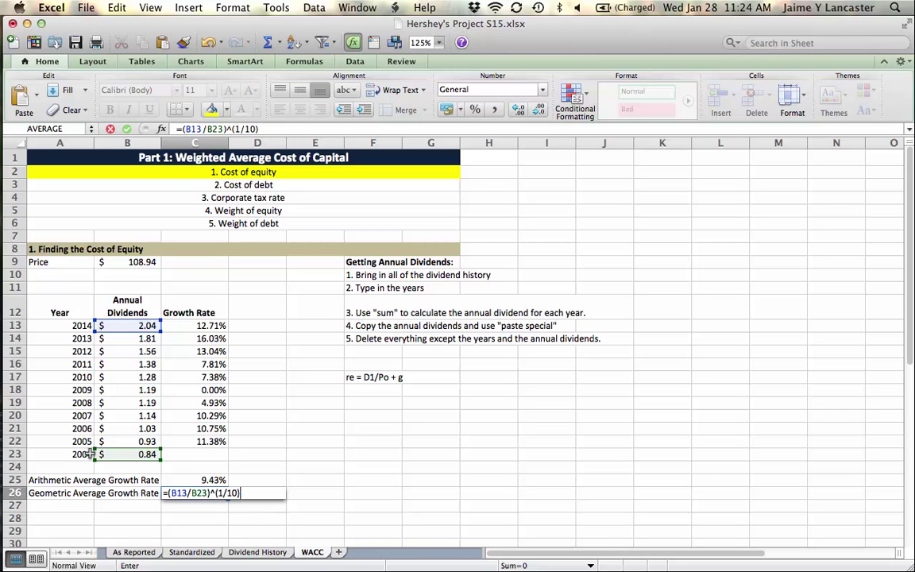
pyautogui.write(')-1')
pyautogui.press('Return')
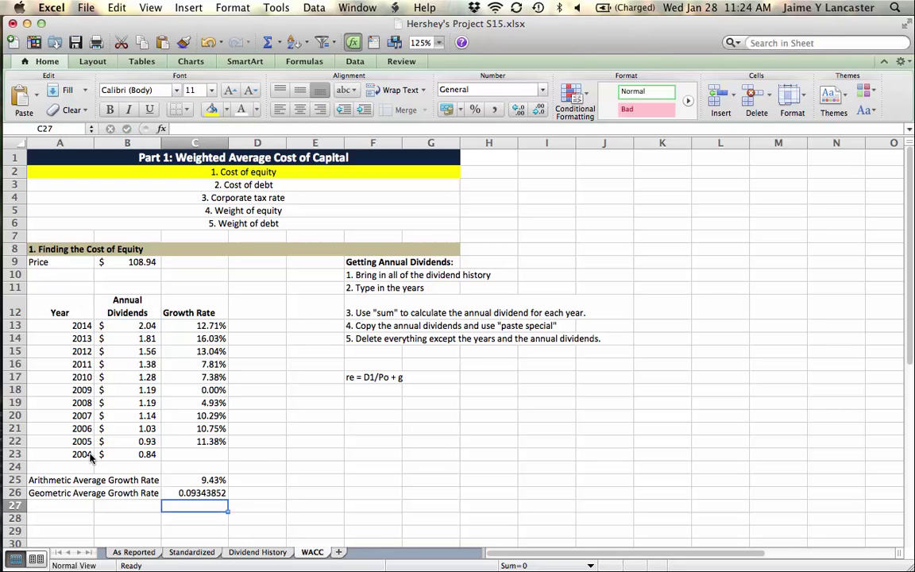
# Step: Format C26 as a two-decimal percentage, showing 9.34%
pyautogui.click(178, 492)
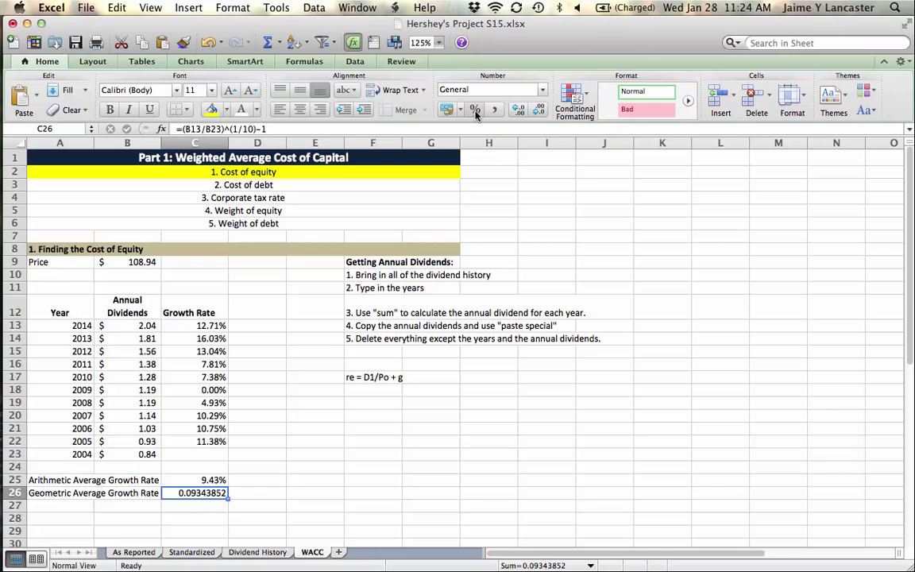
pyautogui.click(475, 110)
pyautogui.click(518, 109)
pyautogui.click(518, 110)
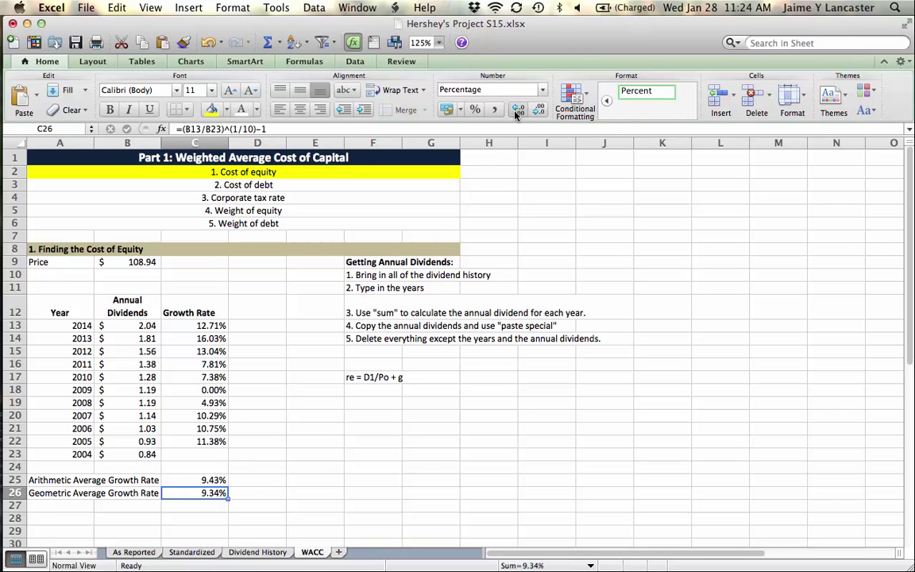
pyautogui.click(458, 395)
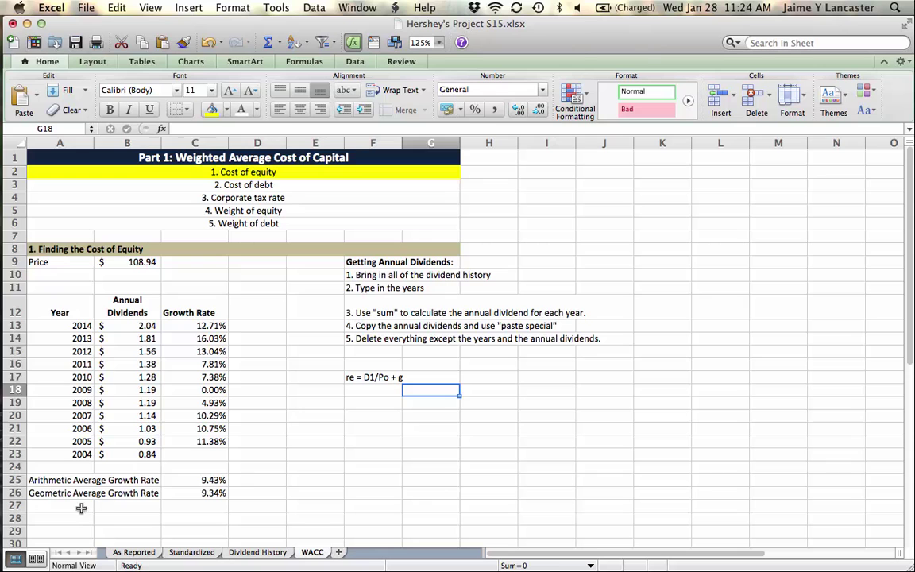
# Step: Fill A26:C26, the Geometric Average Growth Rate row, with yellow
pyautogui.moveTo(31, 492); pyautogui.dragTo(182, 494)
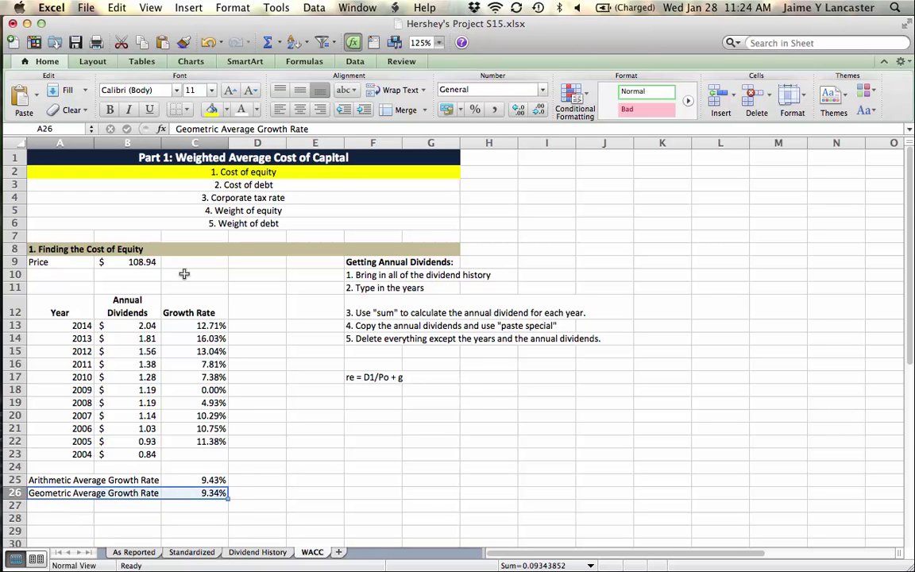
pyautogui.click(212, 108)
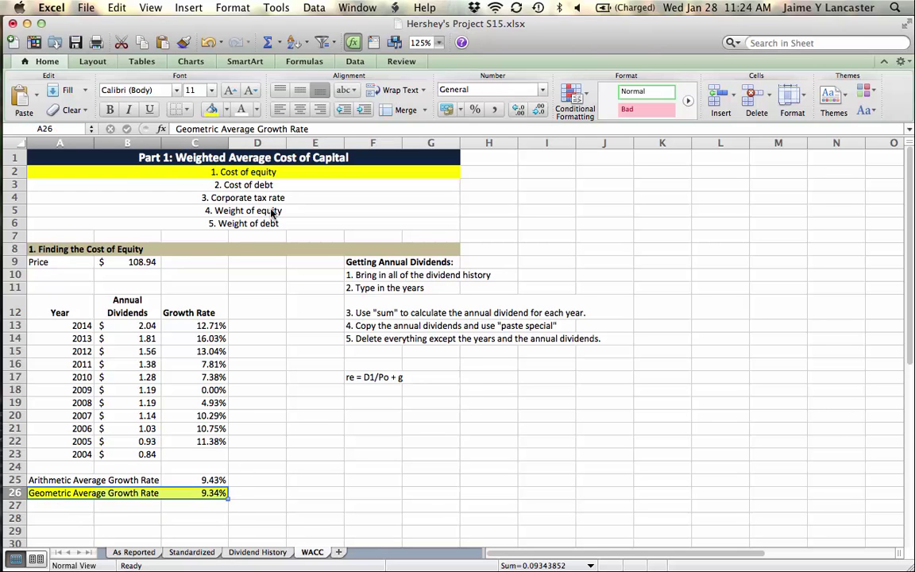
pyautogui.click(386, 443)
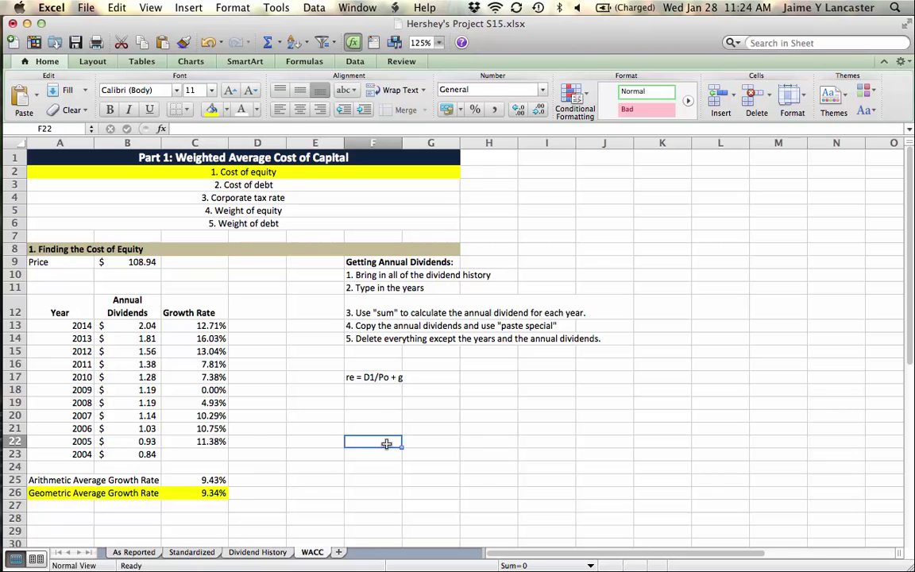
pyautogui.click(373, 377)
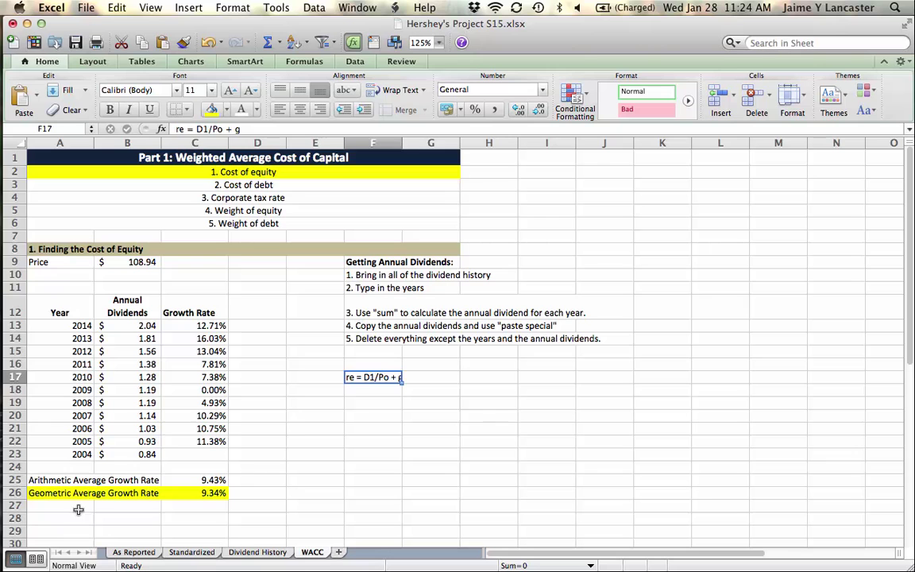
# Step: Enter the heading 'Calculating Cost of Equity:' in F19 and step '1. Calculate each years growth rate'
pyautogui.click(364, 404)
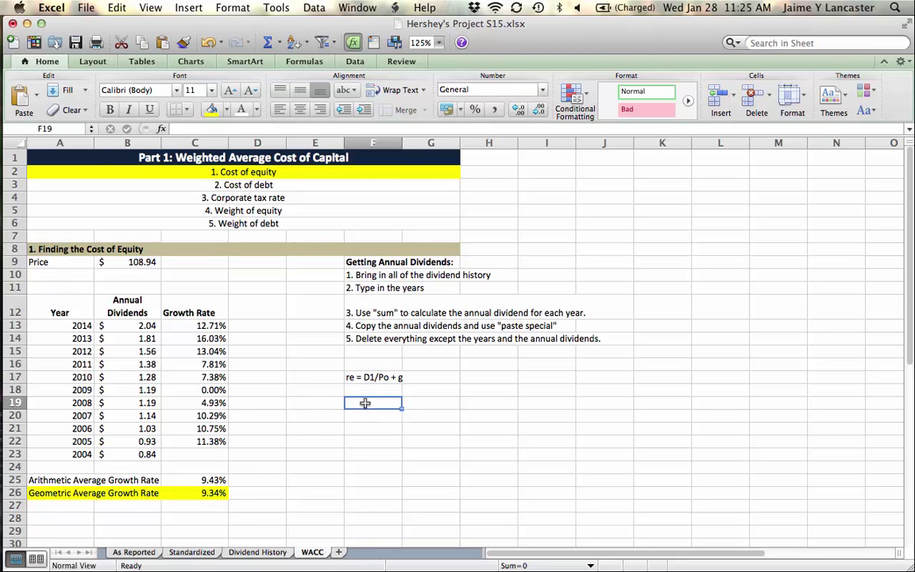
pyautogui.write('Calcula')
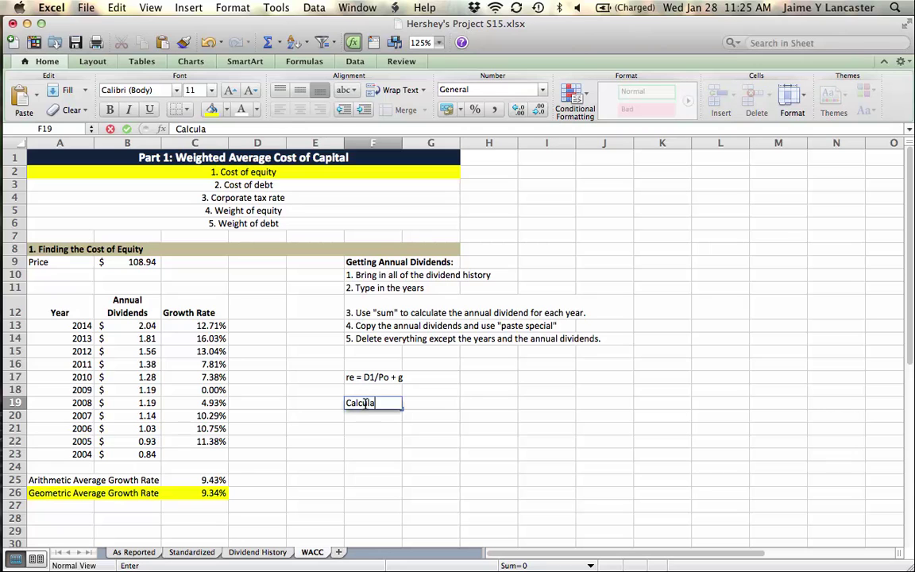
pyautogui.write('ting Cost of E')
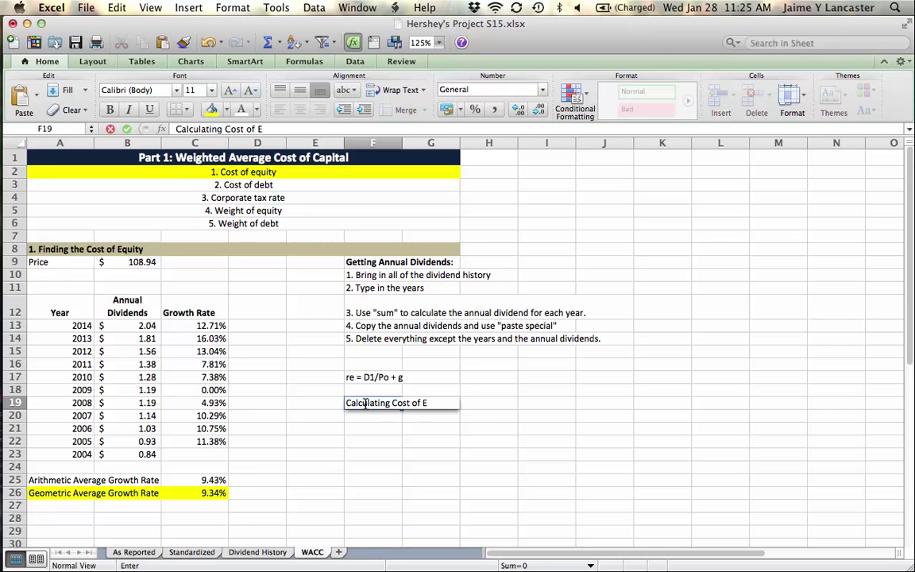
pyautogui.write('quity:')
pyautogui.press('Return')
pyautogui.write('1)')
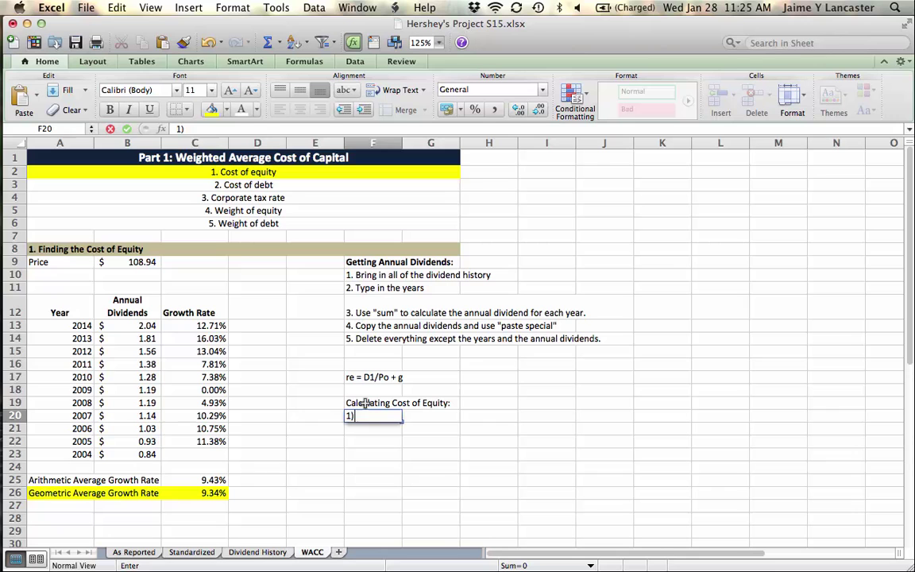
pyautogui.press('BackSpace')
pyautogui.write('. Calculate the')
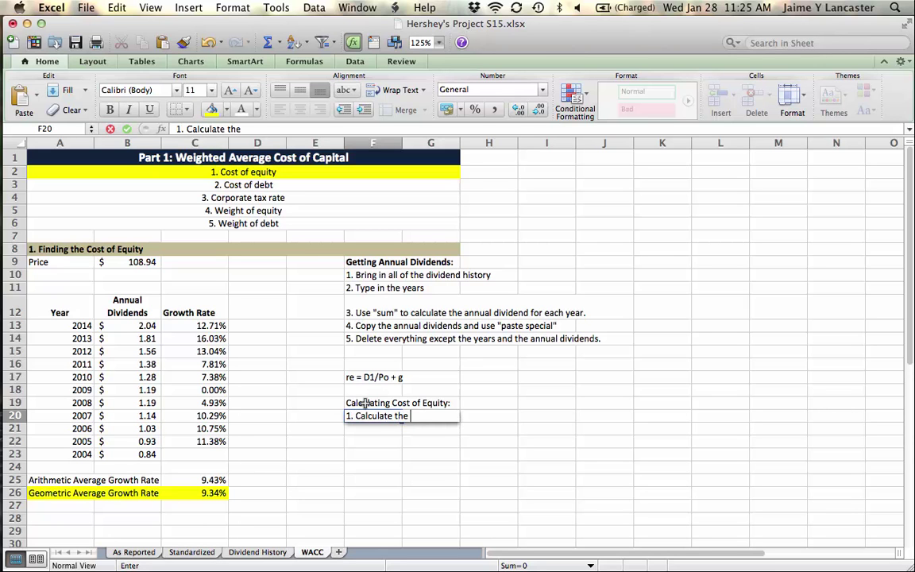
pyautogui.press('BackSpace')
pyautogui.press('BackSpace')
pyautogui.press('BackSpace')
pyautogui.press('BackSpace')
pyautogui.write('each years growth rate')
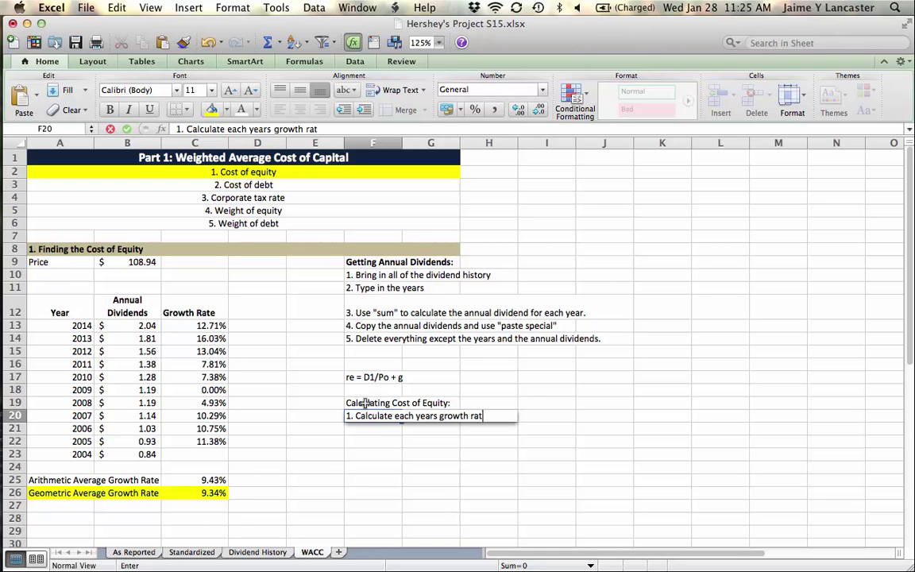
pyautogui.press('Return')
# Step: Add steps 2–5: arithmetic growth rate, geometric growth rate, project 2015 dividend, estimate cost of equity
pyautogui.write('2.')
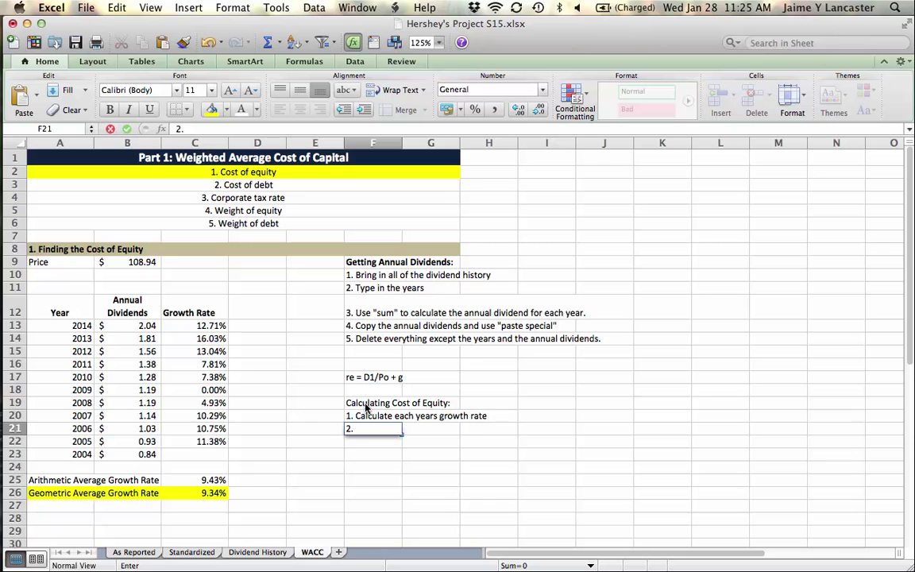
pyautogui.write(' Calculat')
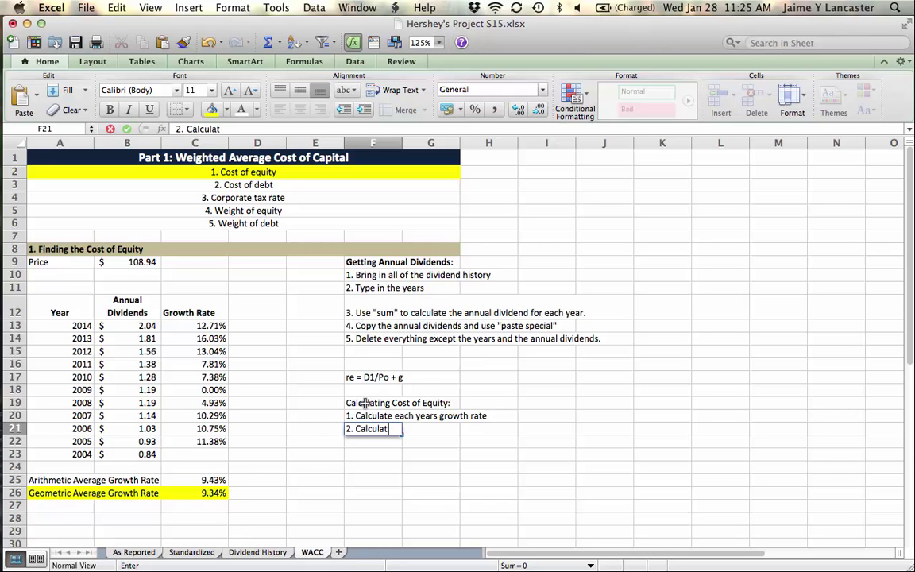
pyautogui.write('e the arithme')
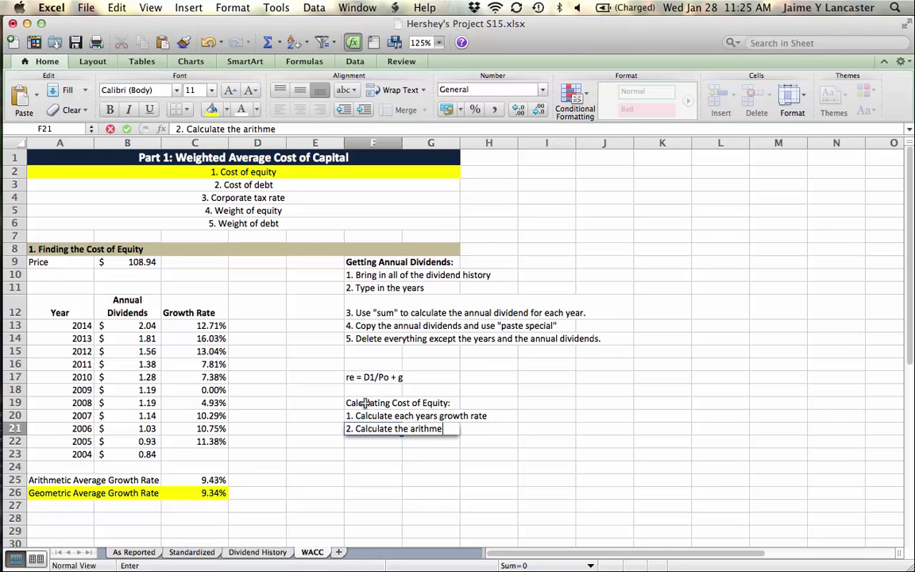
pyautogui.write('tic dividend growth rate')
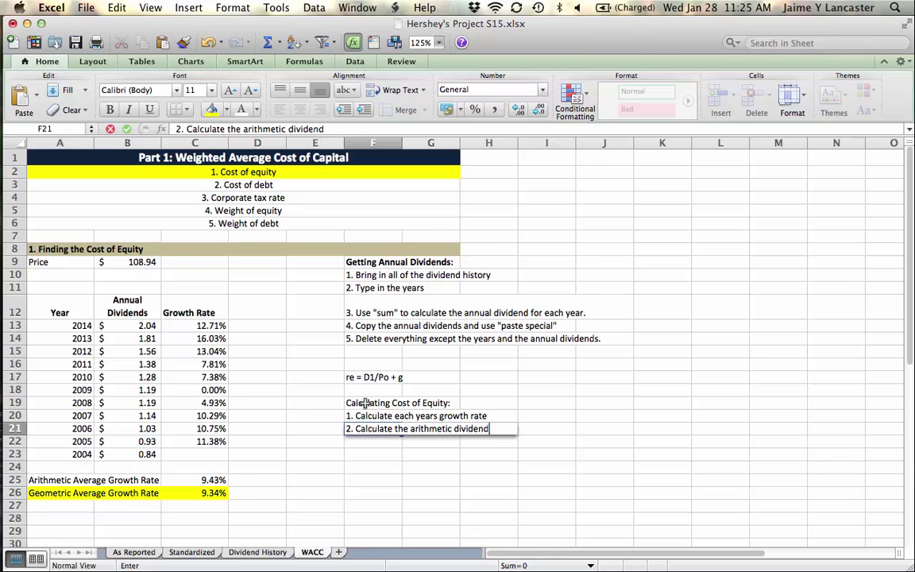
pyautogui.press('Return')
pyautogui.write('3')
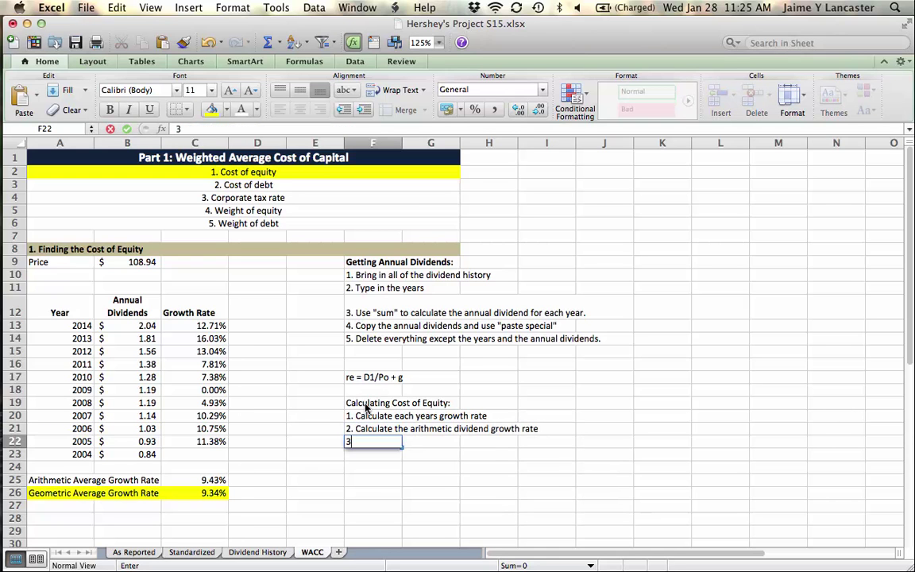
pyautogui.write('. Calculate the ')
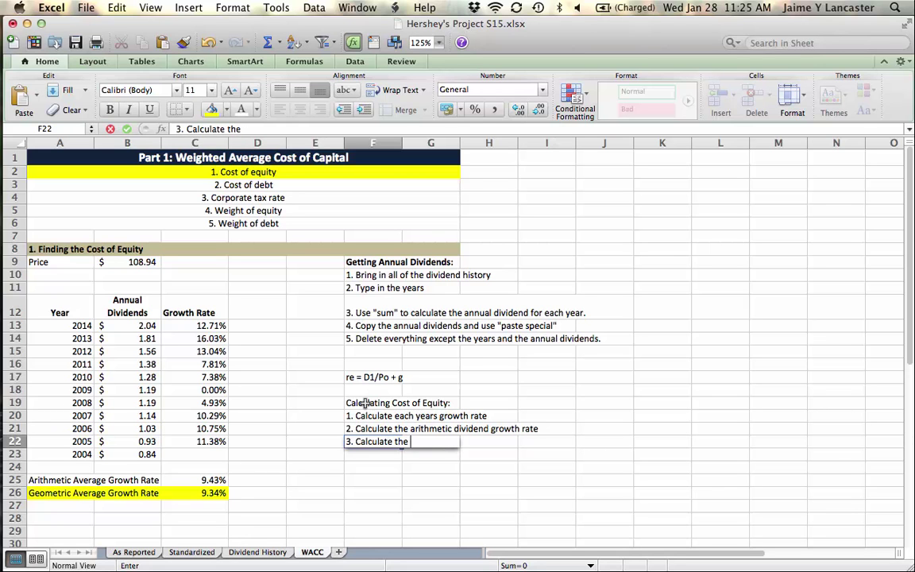
pyautogui.write('geometirc')
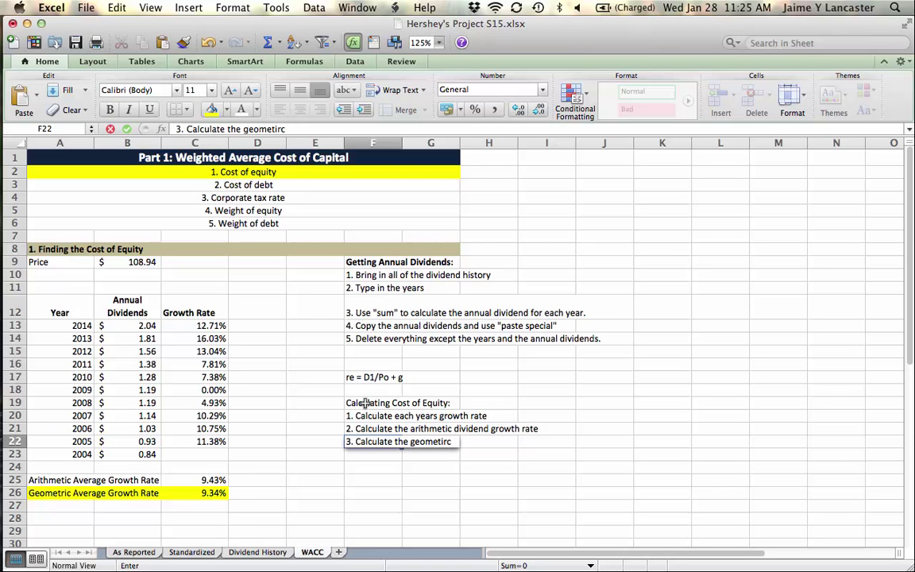
pyautogui.write(' growth ra')
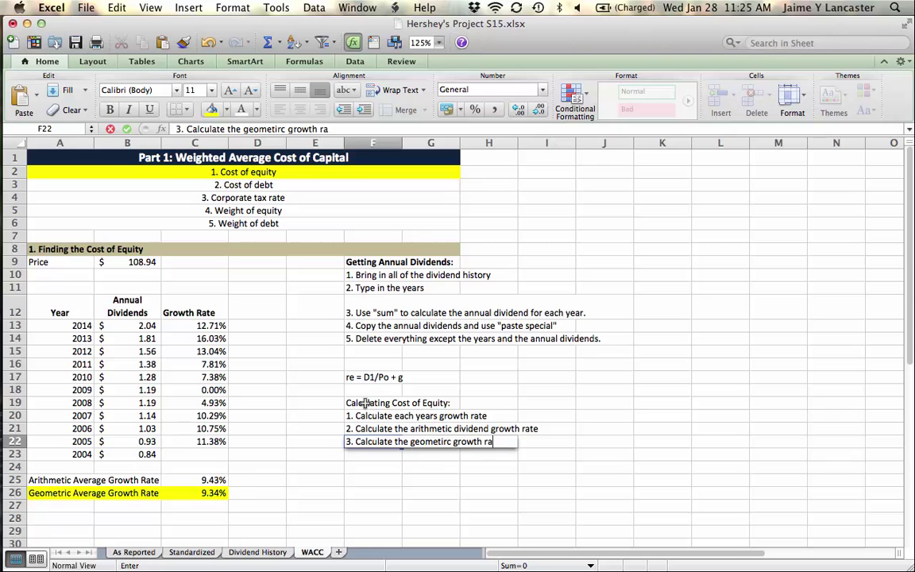
pyautogui.write('te')
pyautogui.press('Return')
pyautogui.write('4. Pr')
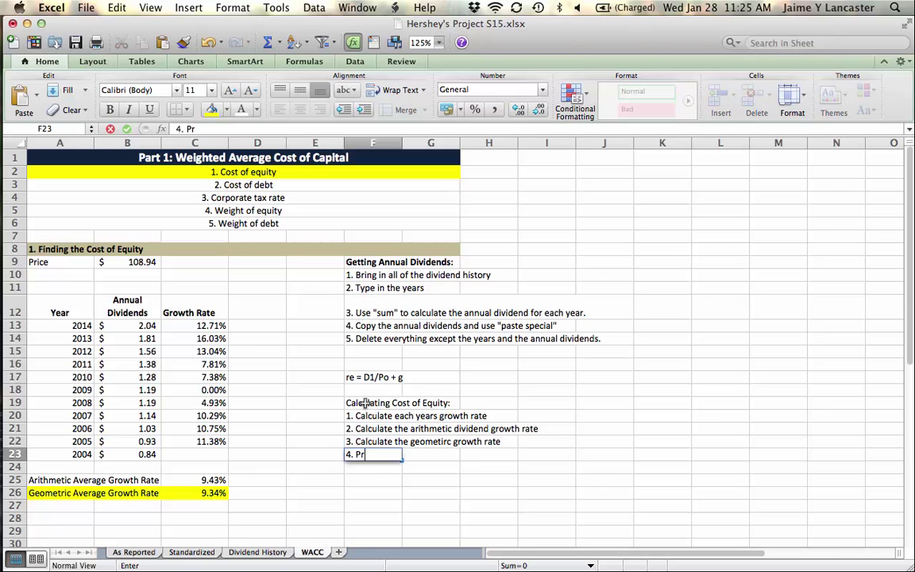
pyautogui.write('oject 2015 dividend')
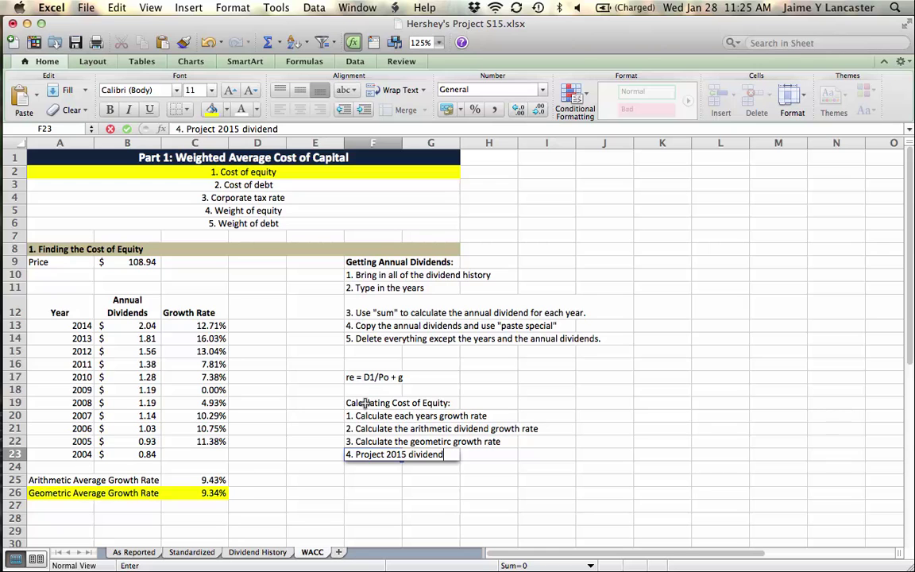
pyautogui.press('Return')
pyautogui.write('5')
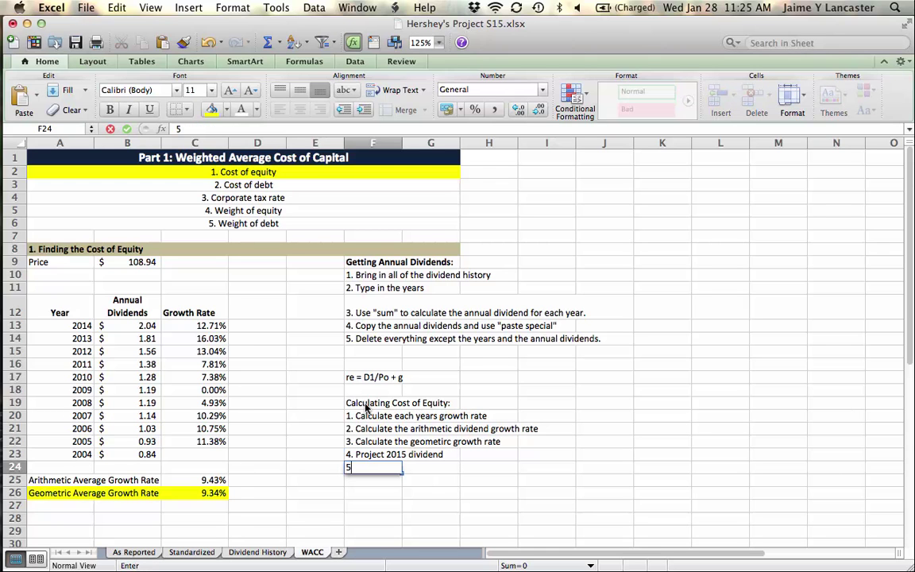
pyautogui.write('. Use the projected div')
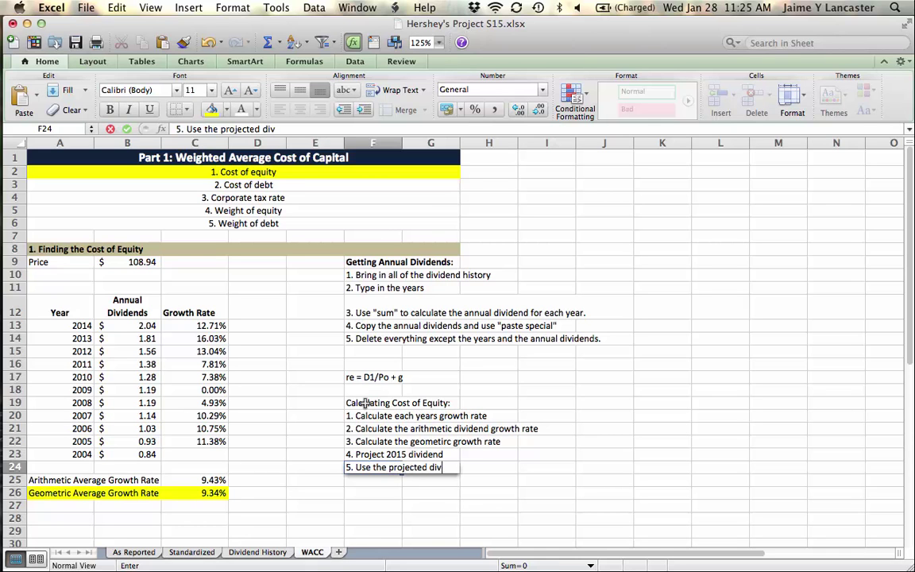
pyautogui.write('ident to e')
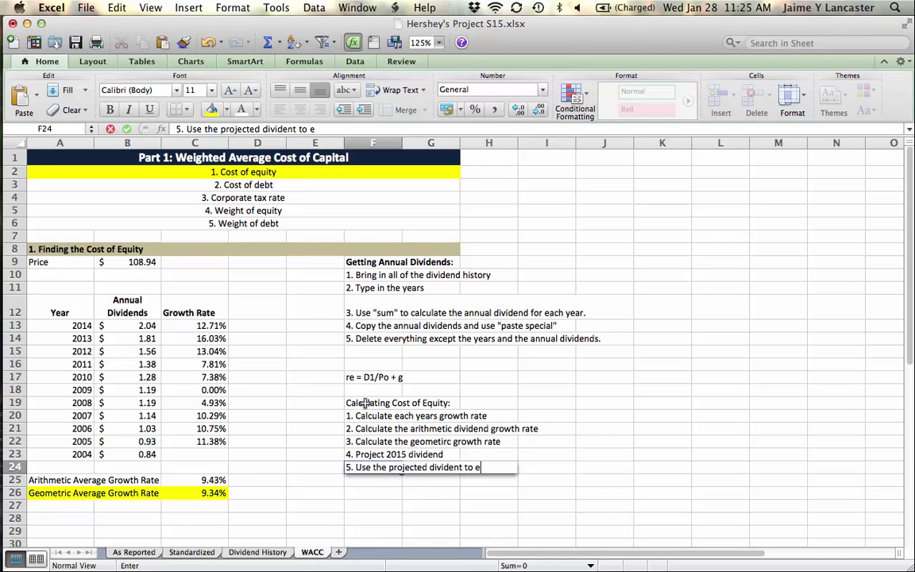
pyautogui.write('stimate the cost o')
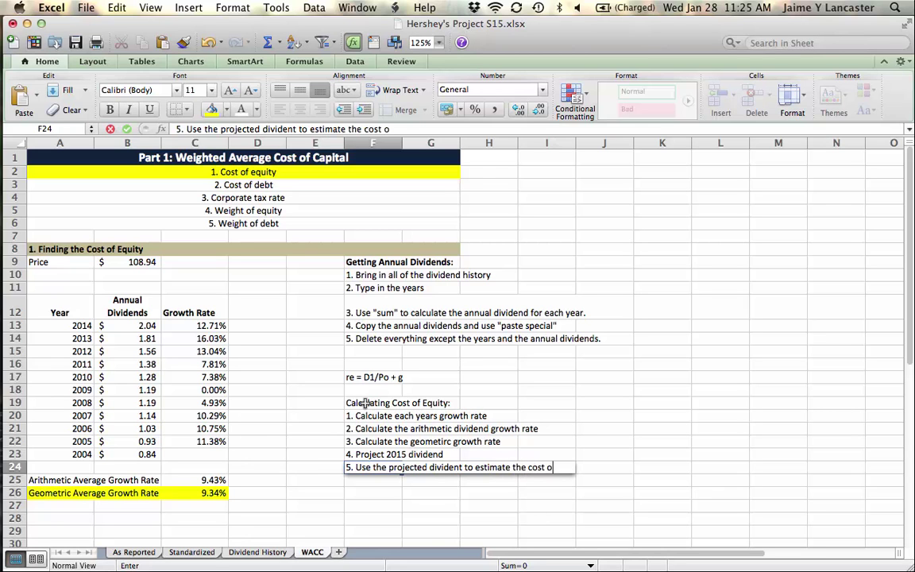
pyautogui.write('f eqi')
pyautogui.write('uity')
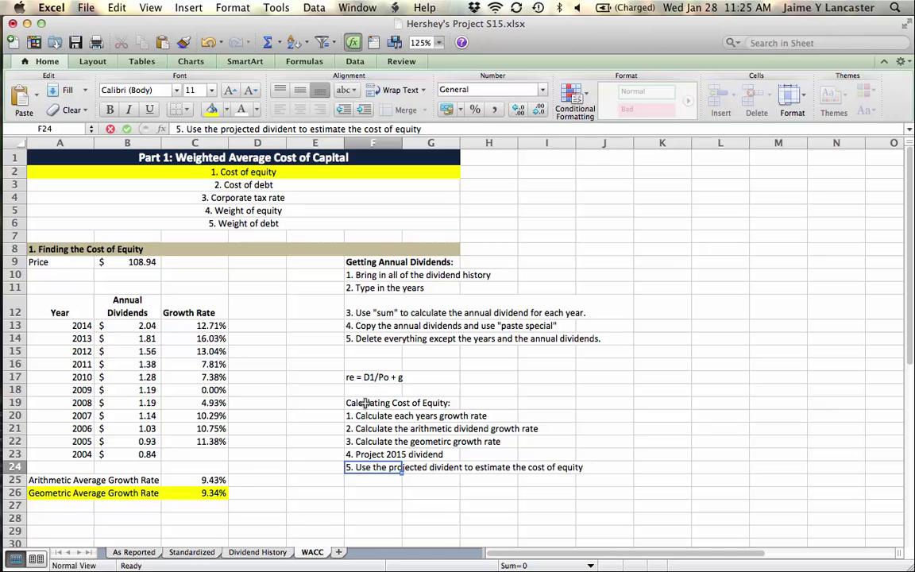
pyautogui.press('Return')
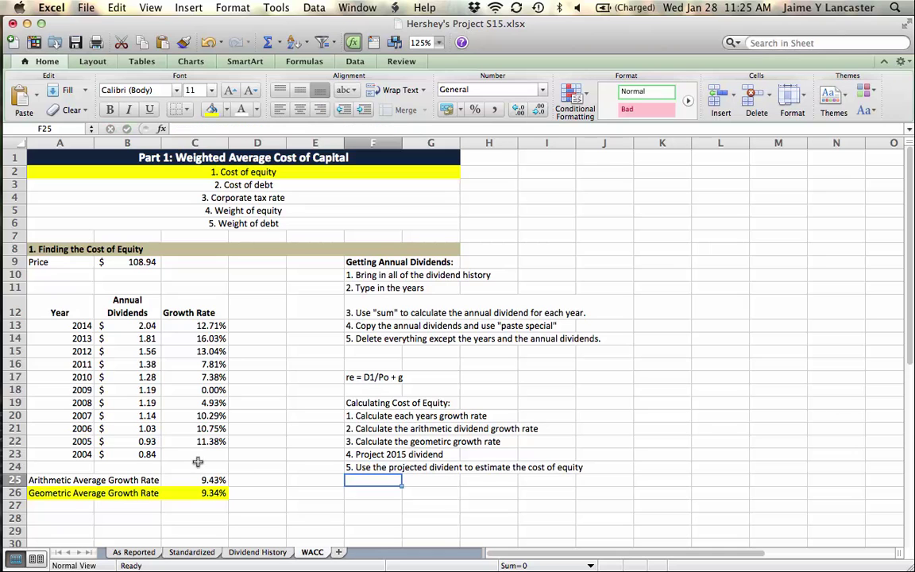
# Step: Enter 'Estimated D1' in A28, then revise it to 'Estimated 2015 Dividend (D1)'
pyautogui.click(74, 519)
pyautogui.write('Estimated')
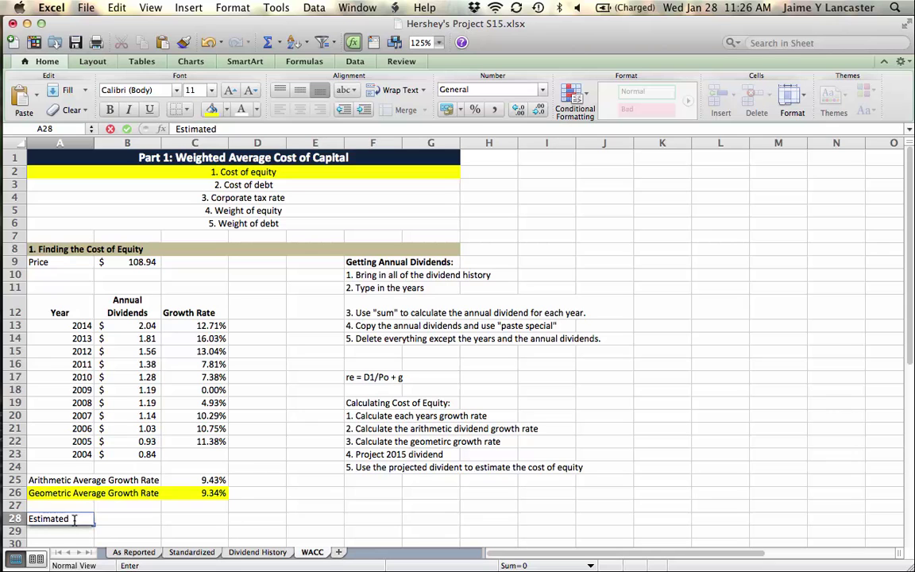
pyautogui.press('BackSpace')
pyautogui.press('BackSpace')
pyautogui.press('BackSpace')
pyautogui.press('BackSpace')
pyautogui.press('BackSpace')
pyautogui.press('BackSpace')
pyautogui.press('BackSpace')
pyautogui.press('BackSpace')
pyautogui.write('stimated D')
pyautogui.press('Tab')
pyautogui.press('Tab')
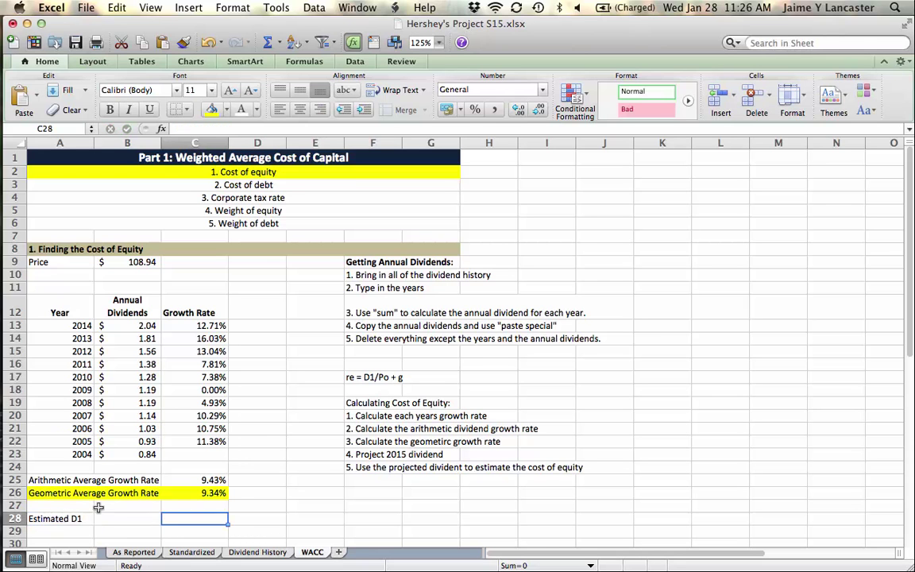
pyautogui.click(80, 516)
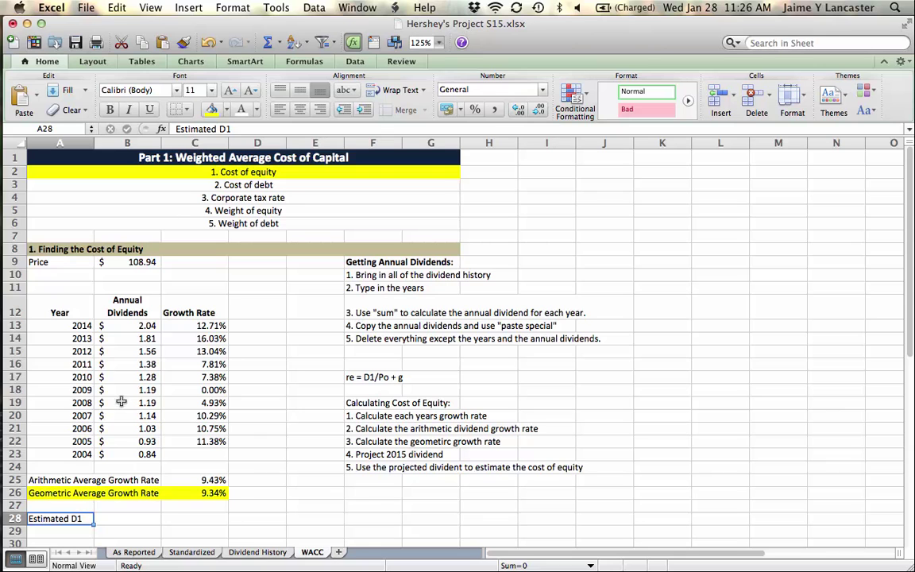
pyautogui.click(244, 129)
pyautogui.press('BackSpace')
pyautogui.press('BackSpace')
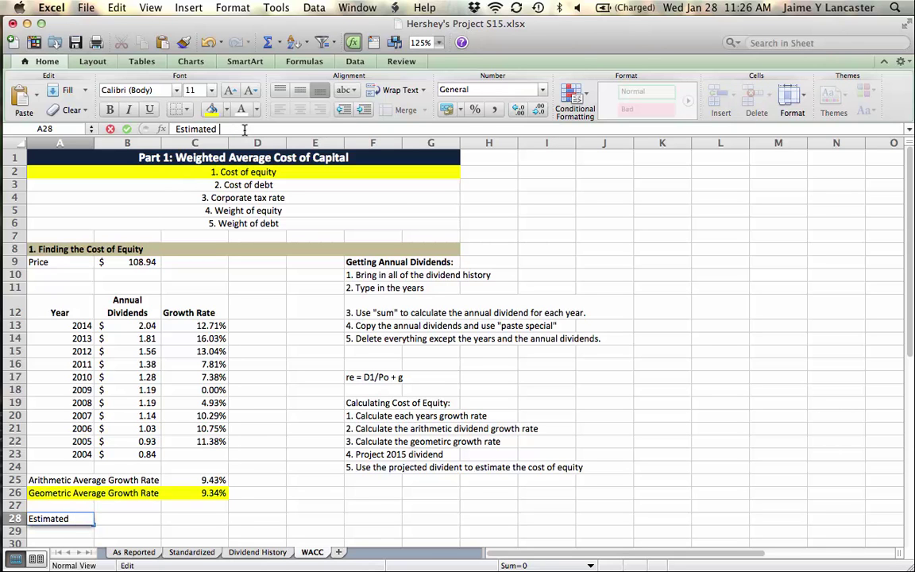
pyautogui.write('2015 Divid')
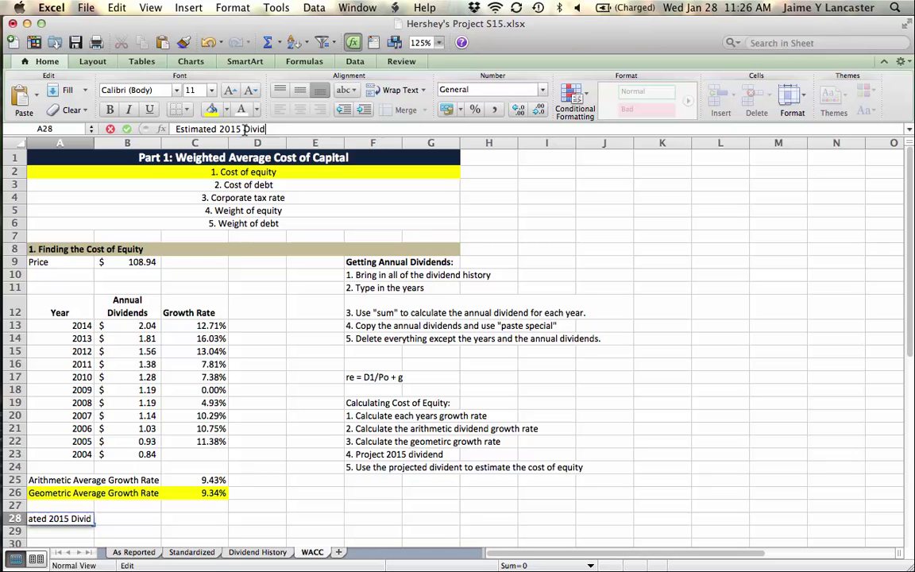
pyautogui.write('end (D1)')
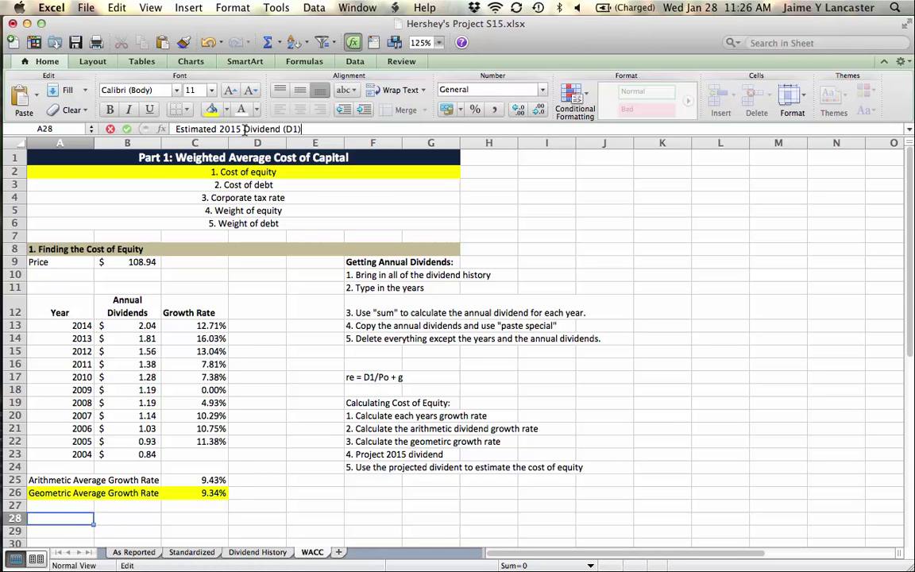
pyautogui.press('Return')
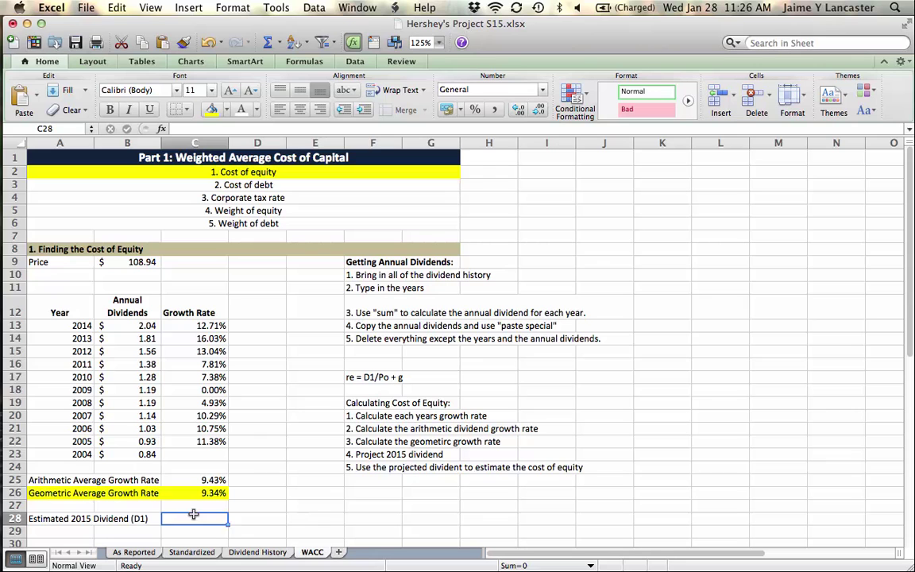
# Step: Enter =B13*(1+C26) in C28 and give it Accounting format, showing $2.23
pyautogui.click(211, 492)
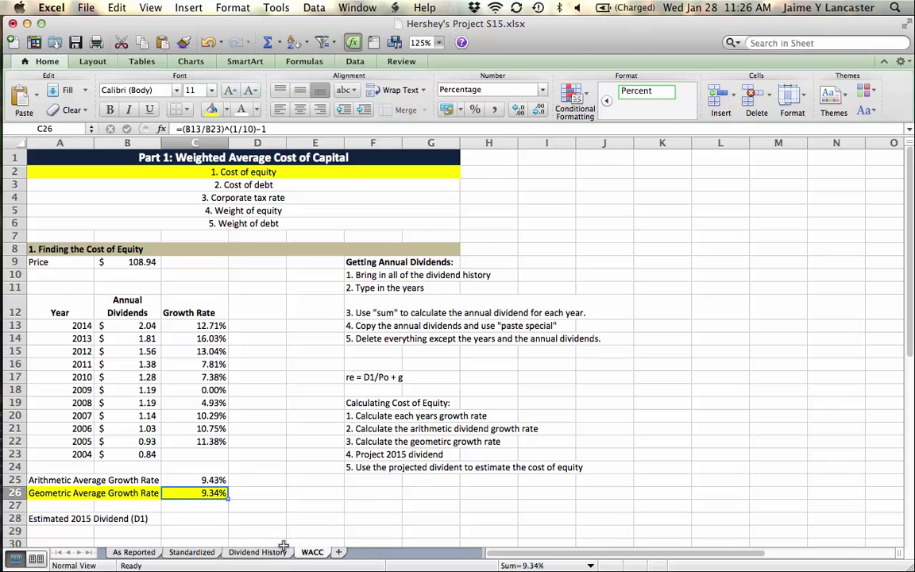
pyautogui.click(205, 520)
pyautogui.write('=')
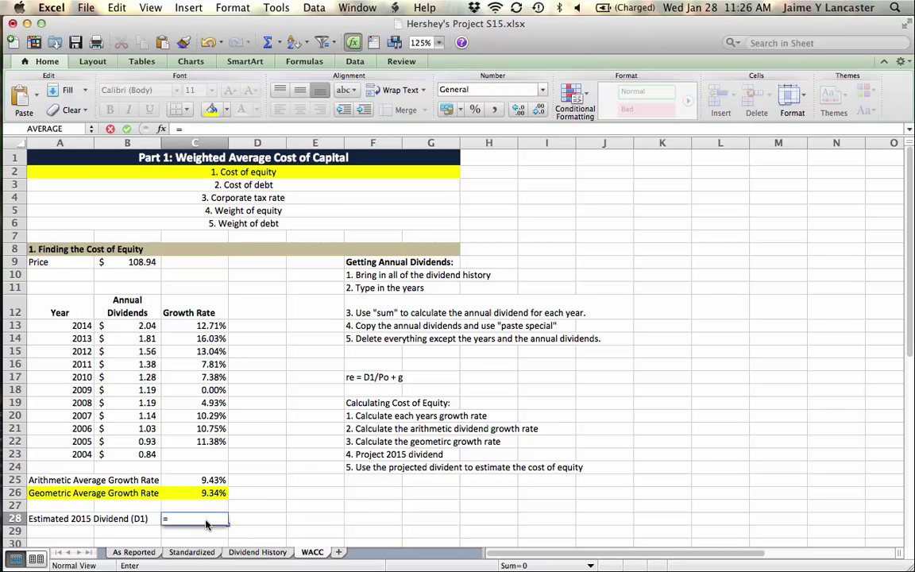
pyautogui.click(130, 326)
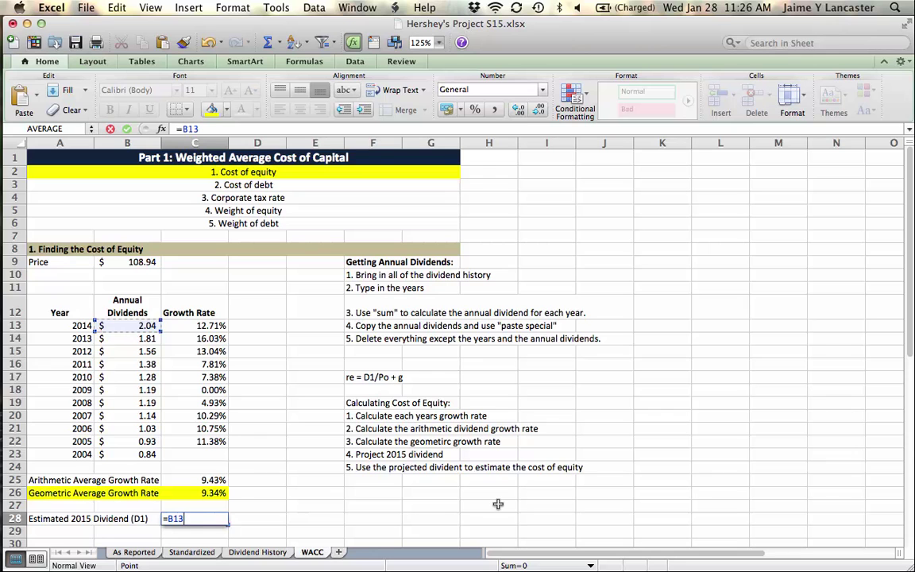
pyautogui.write('*(1+')
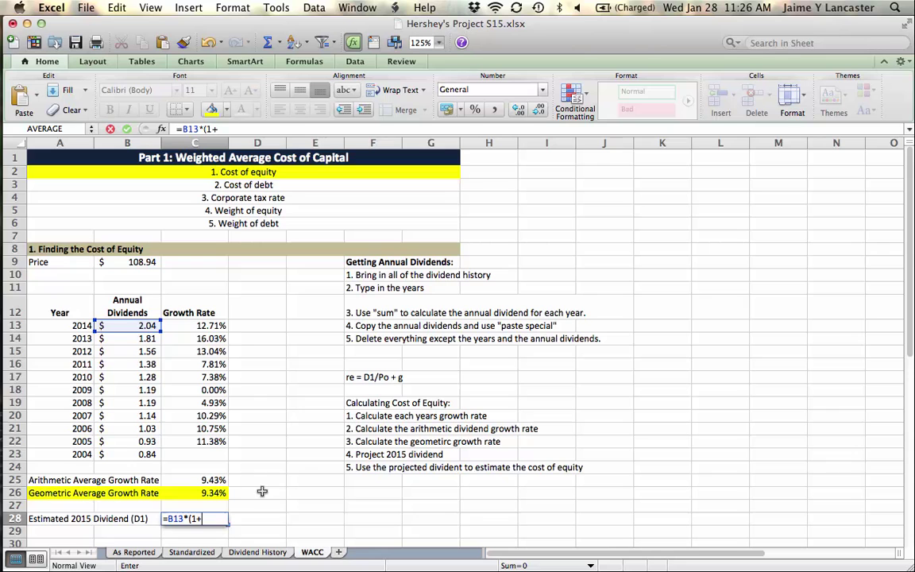
pyautogui.click(213, 493)
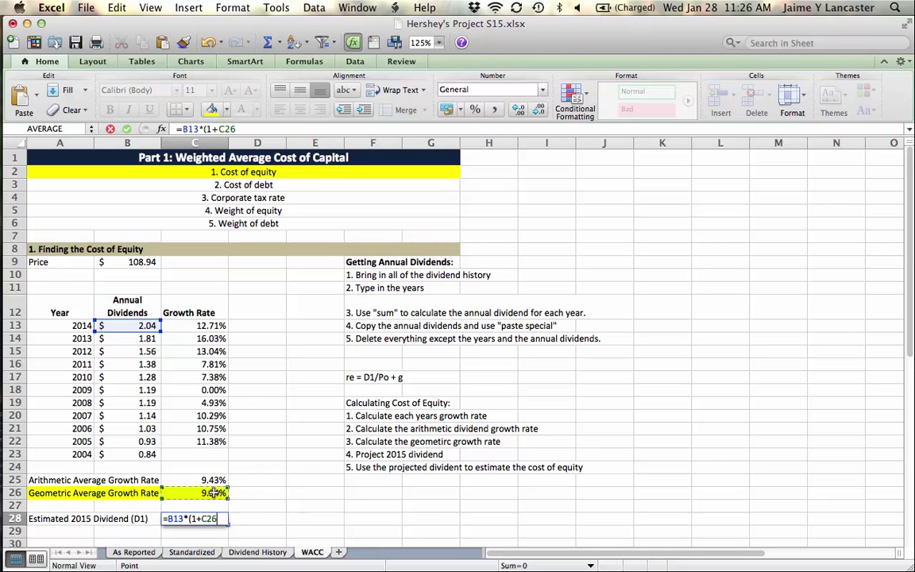
pyautogui.write(')')
pyautogui.press('Return')
pyautogui.click(205, 517)
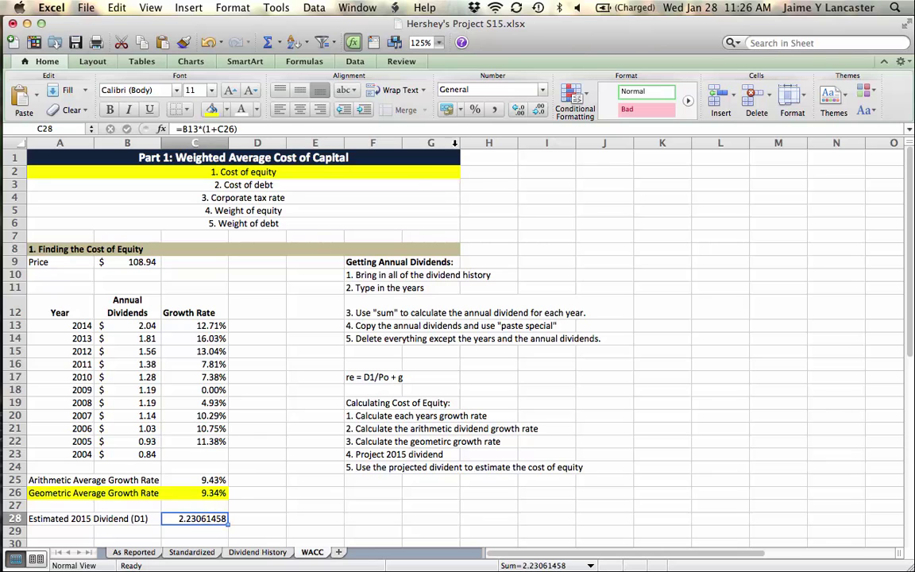
pyautogui.click(446, 110)
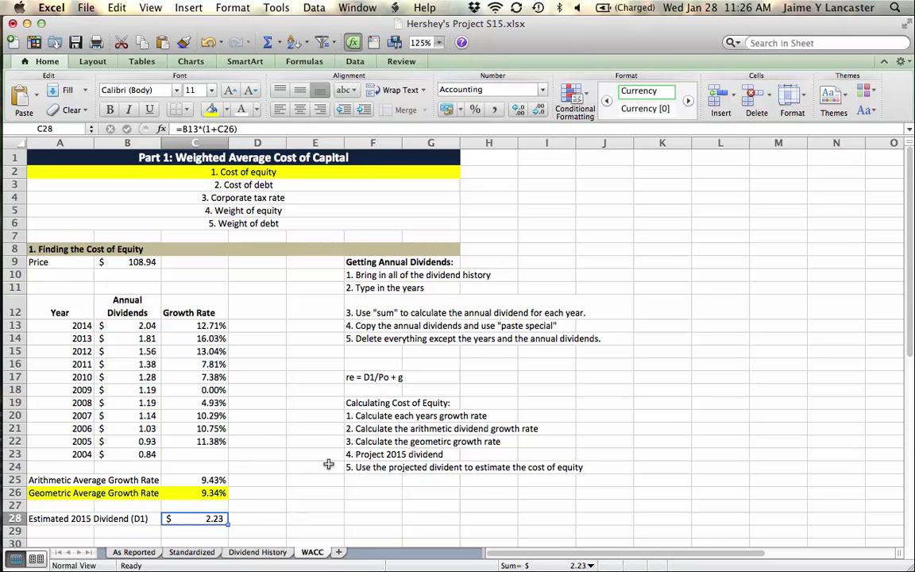
# Step: Fill cells B9, C26 and C28 with a light orange theme colour
pyautogui.click(135, 260)
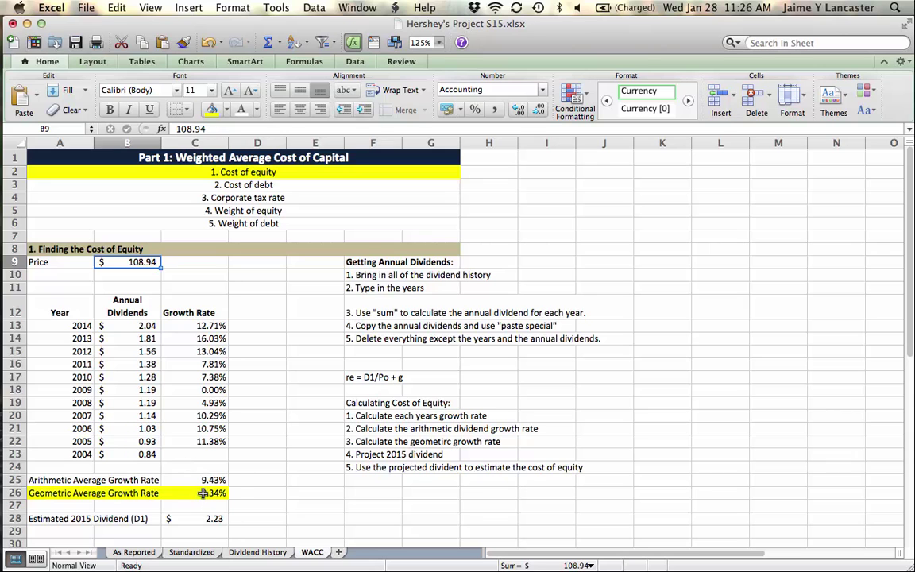
pyautogui.click(203, 493)
pyautogui.click(181, 518)
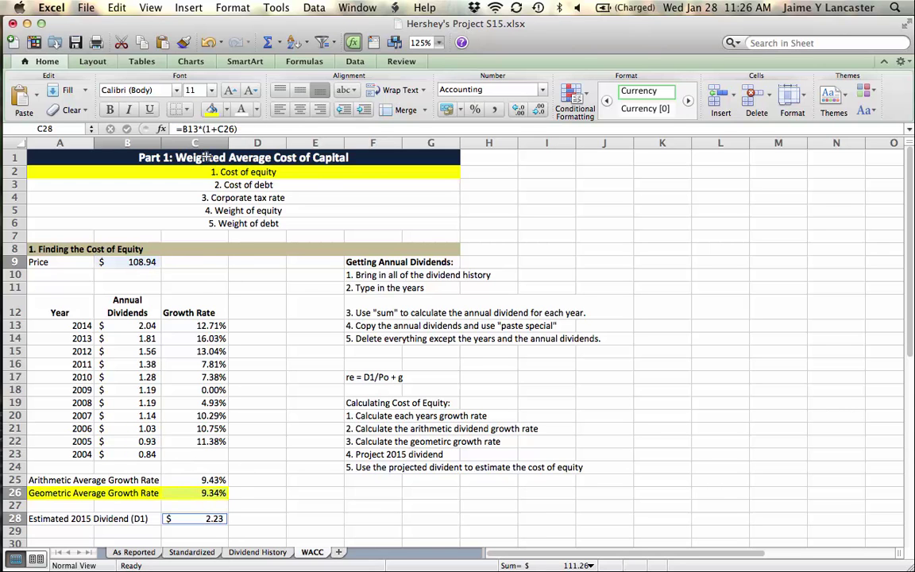
pyautogui.click(224, 110)
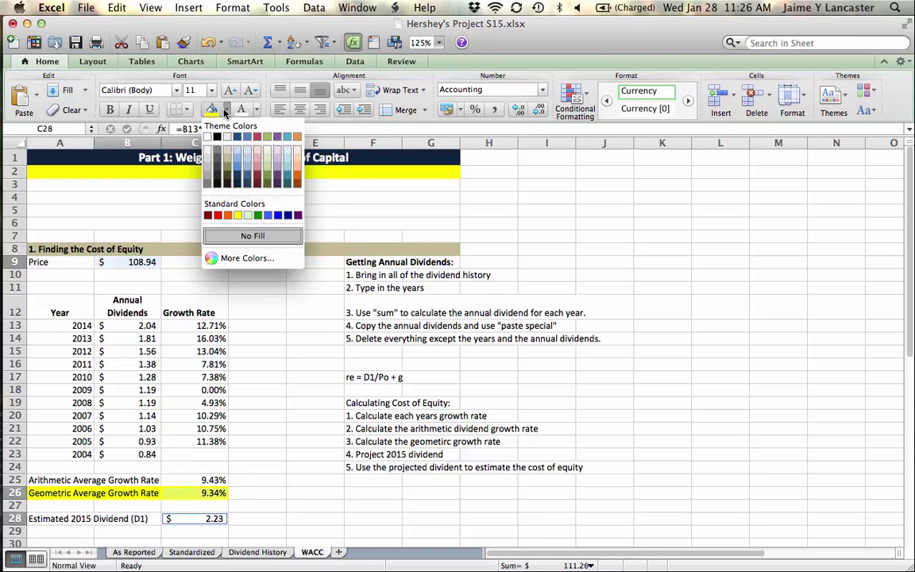
pyautogui.click(302, 154)
pyautogui.click(283, 467)
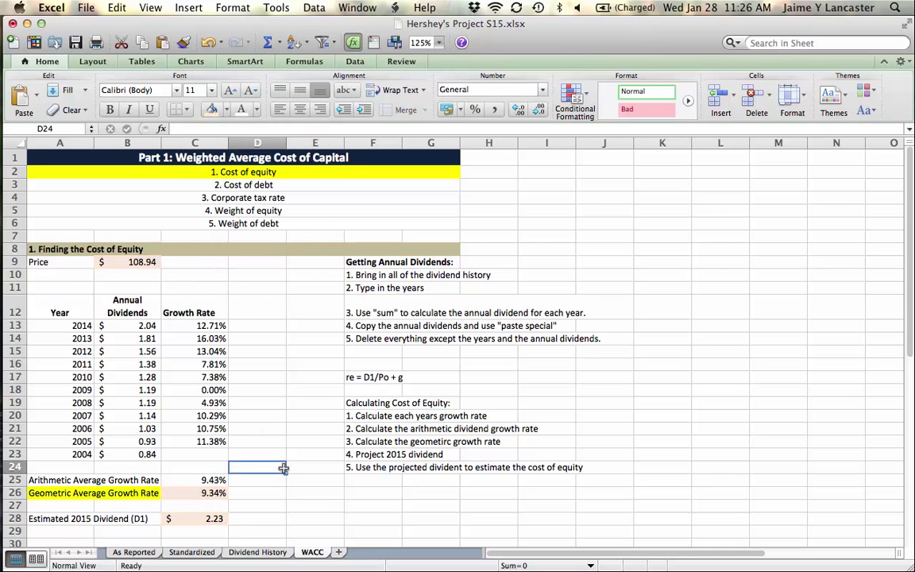
pyautogui.scroll(-1, 283, 468)
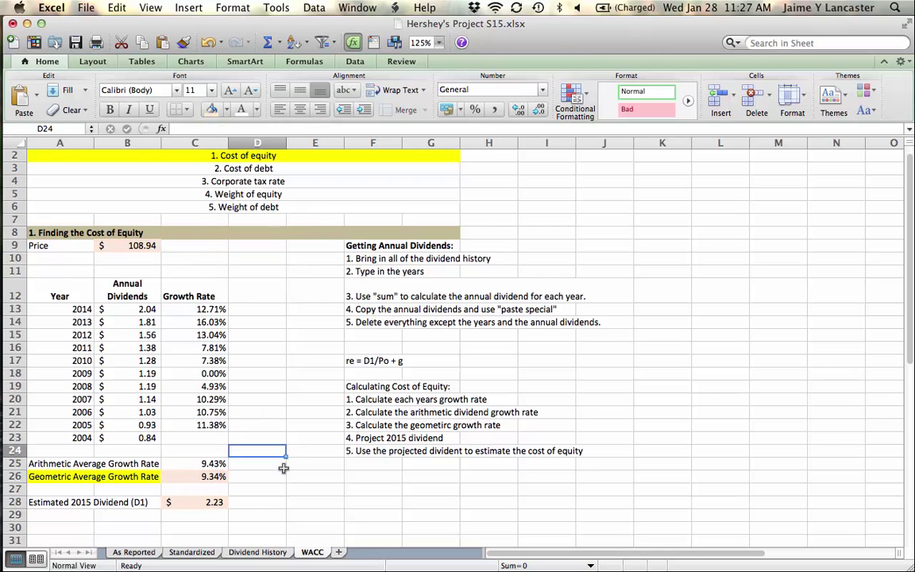
pyautogui.scroll(-2, 283, 468)
pyautogui.scroll(-2, 283, 467)
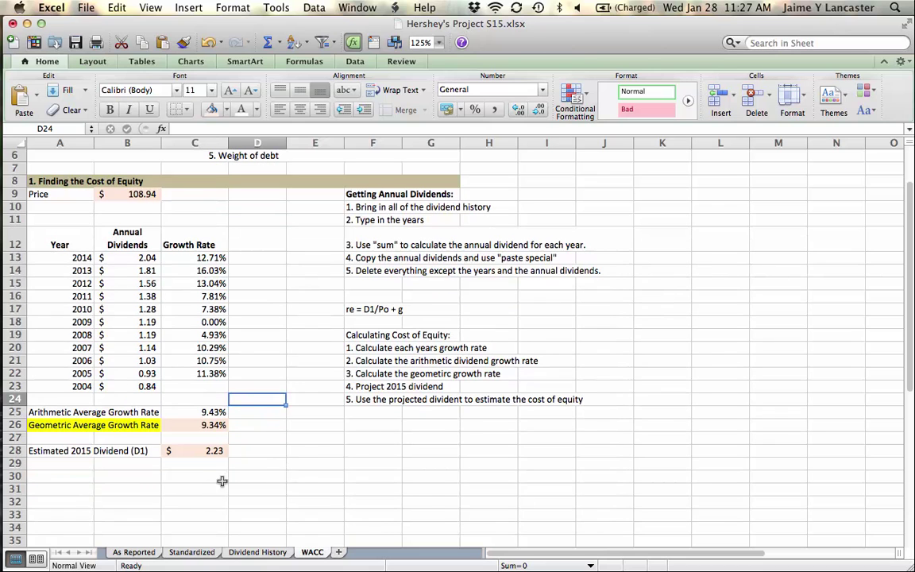
# Step: Type the label 'Cost of equity (re)' in cell A30
pyautogui.click(59, 476)
pyautogui.write('Cos')
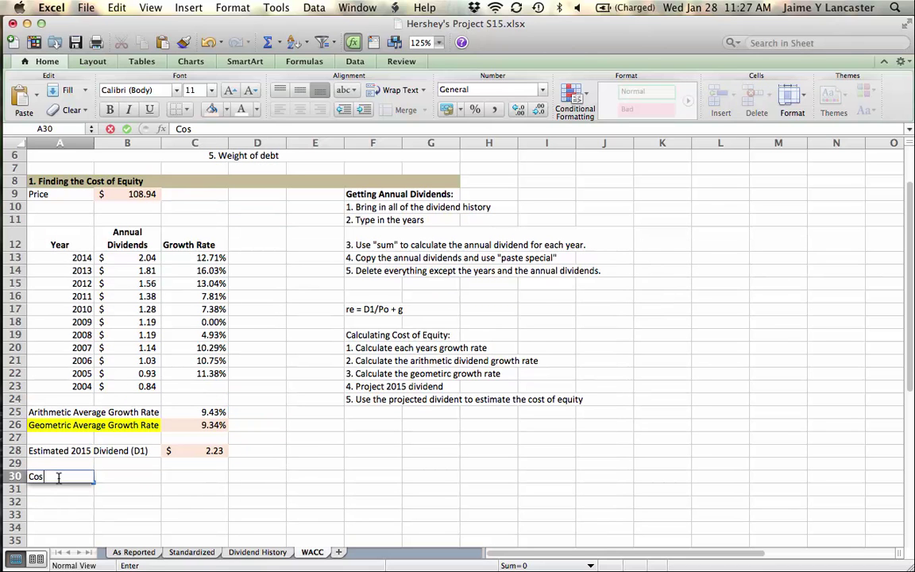
pyautogui.write('t of equity (rd')
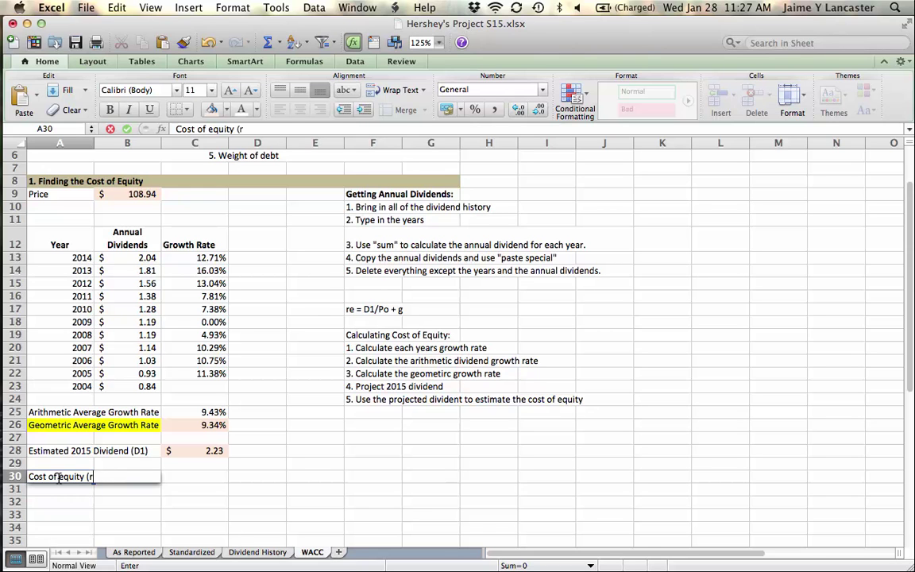
pyautogui.press('BackSpace')
pyautogui.write('e)')
pyautogui.press('Tab')
pyautogui.press('Tab')
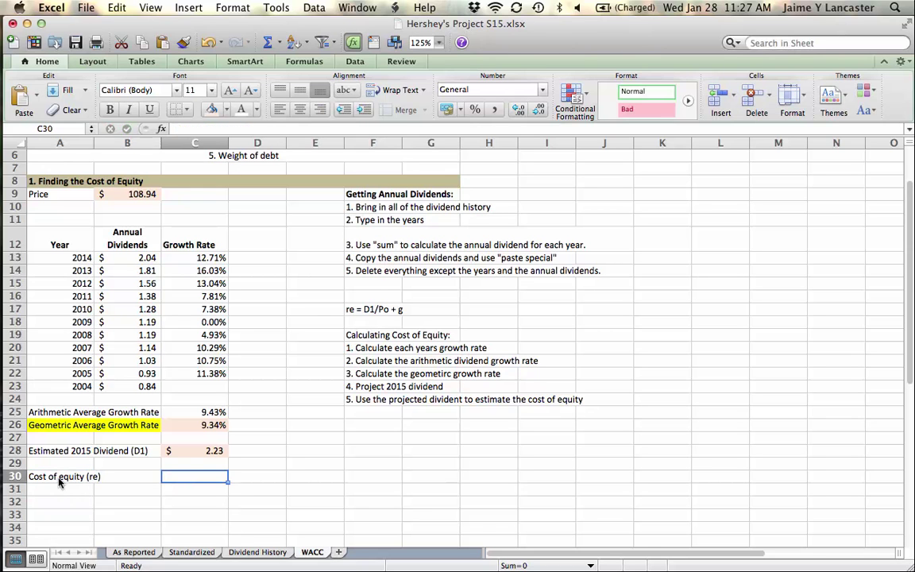
# Step: Build the formula =(C28/B9)+C26 in C30 by clicking the referenced cells
pyautogui.write('=(')
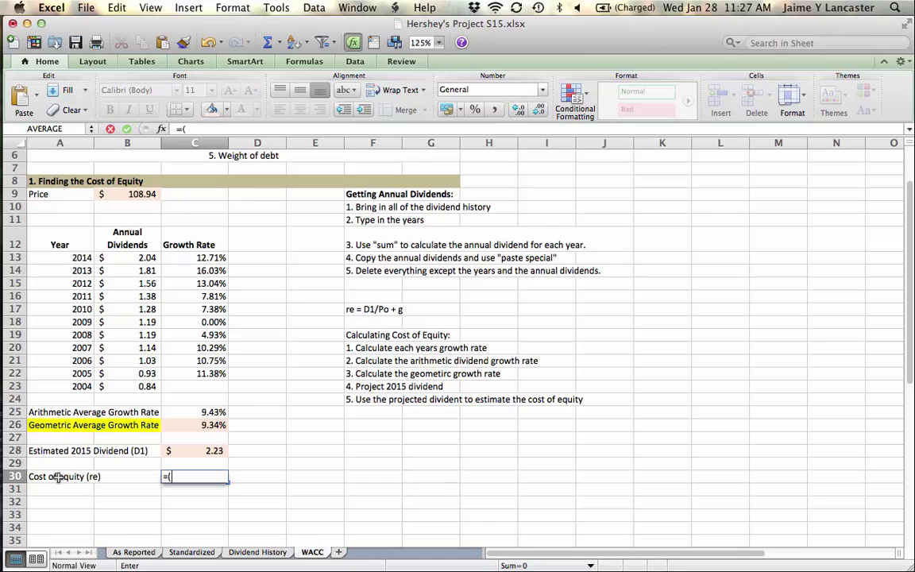
pyautogui.click(193, 453)
pyautogui.write('/')
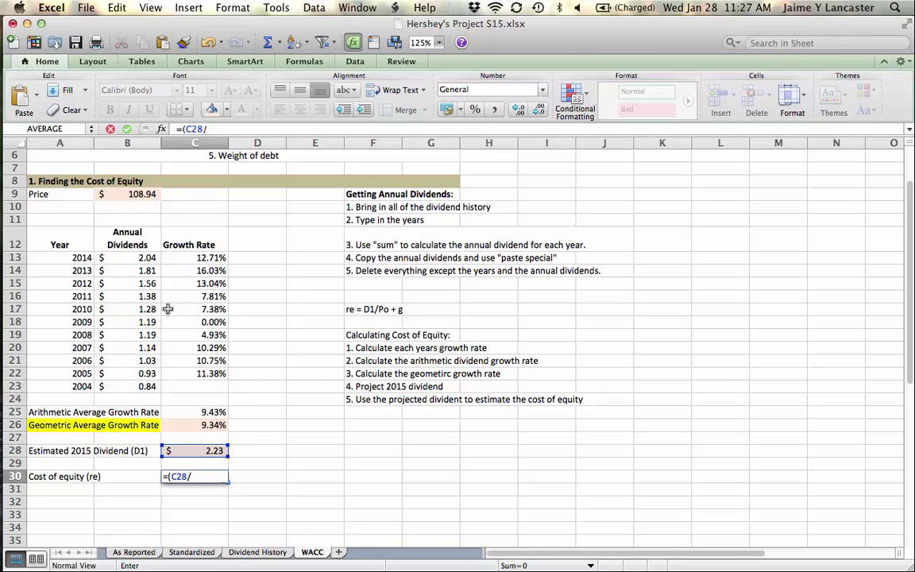
pyautogui.click(136, 192)
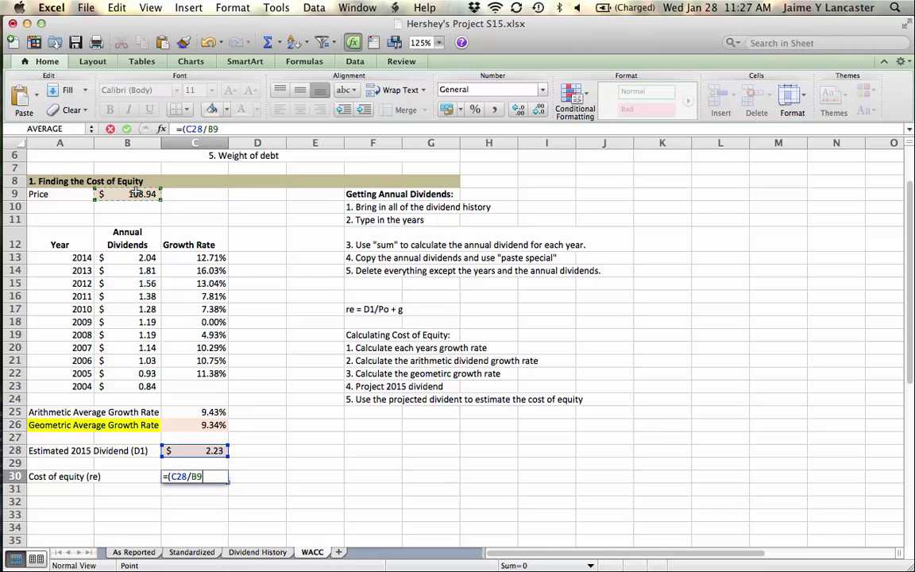
pyautogui.write(')+')
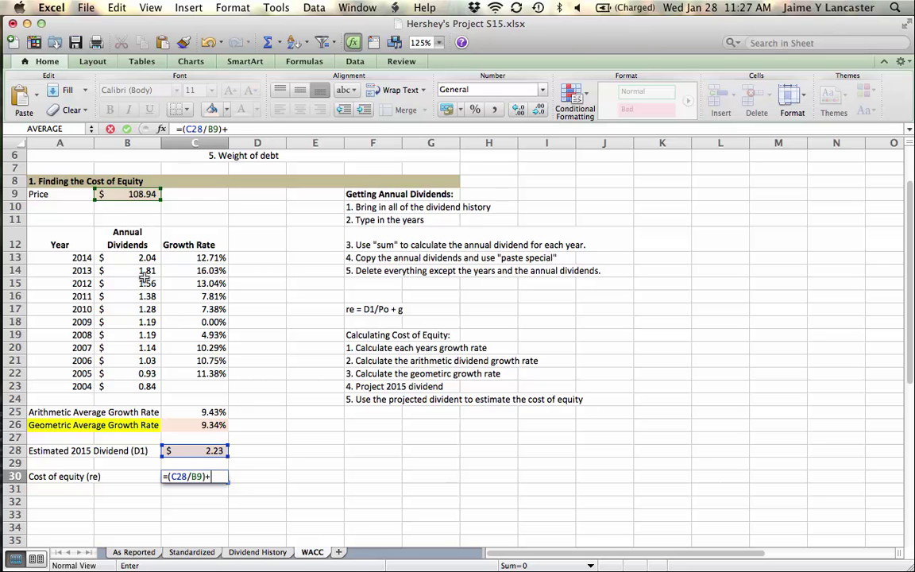
pyautogui.click(210, 427)
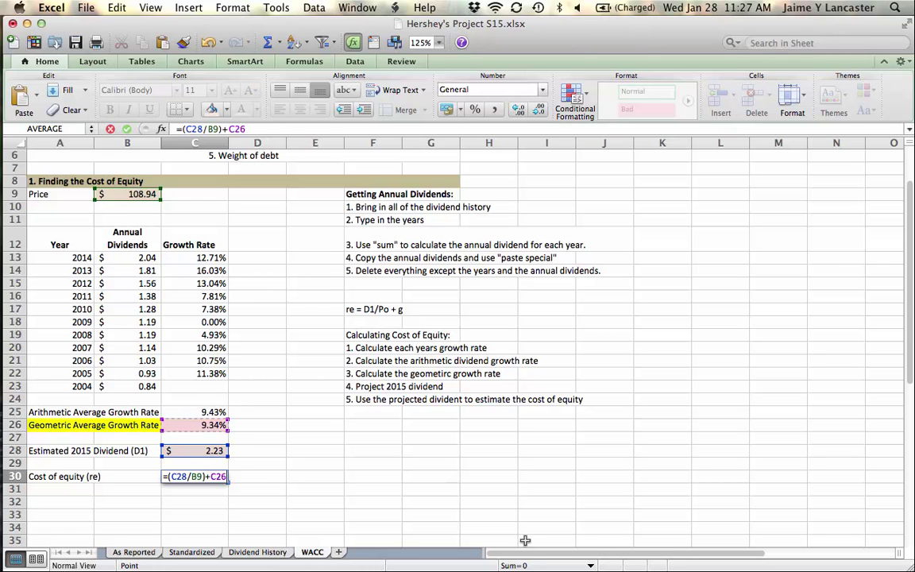
# Step: Commit the C30 formula and format it as a percentage with two decimals, 11.39%
pyautogui.press('Return')
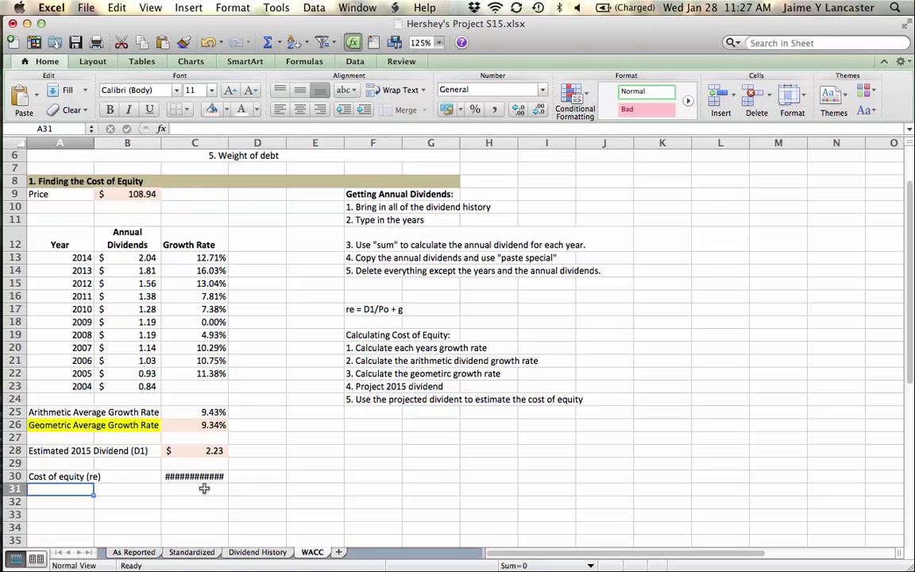
pyautogui.click(181, 476)
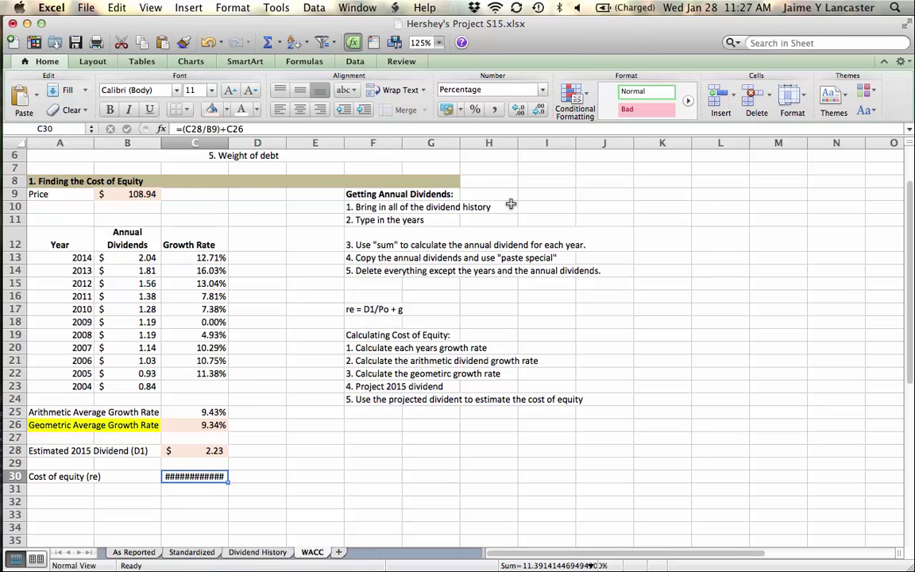
pyautogui.click(475, 109)
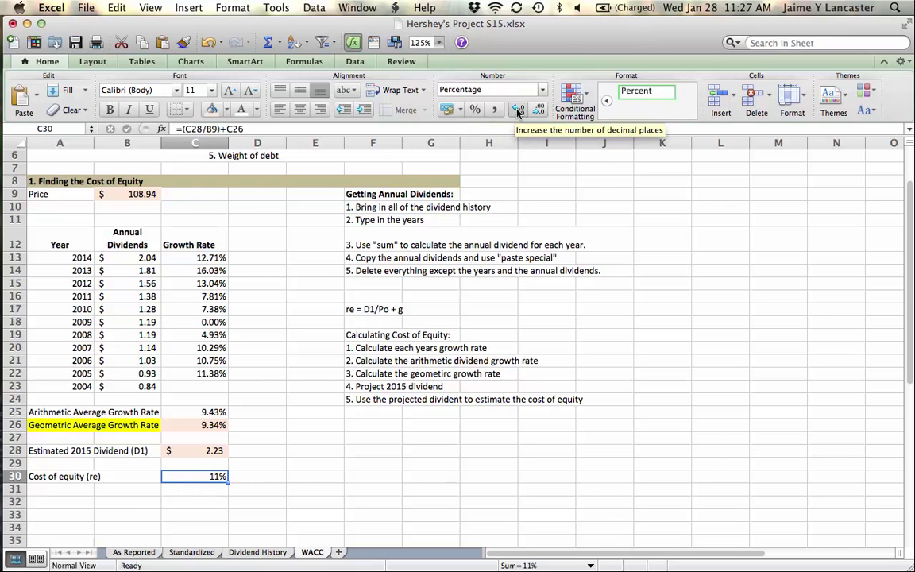
pyautogui.click(517, 111)
pyautogui.click(517, 112)
# Step: Fill the Cost of equity (re) row, A30:C30, yellow
pyautogui.click(44, 478)
pyautogui.moveTo(43, 478); pyautogui.dragTo(198, 477)
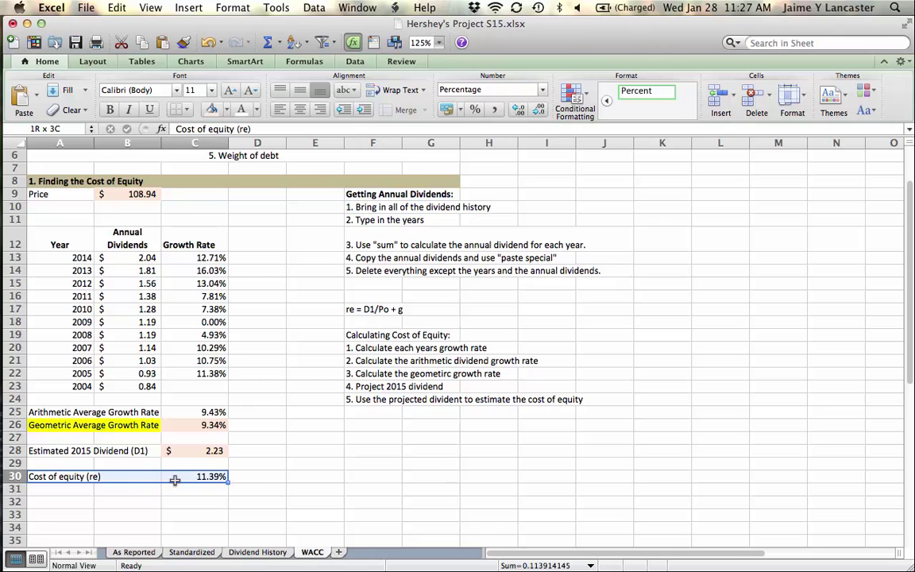
pyautogui.click(209, 109)
pyautogui.click(239, 215)
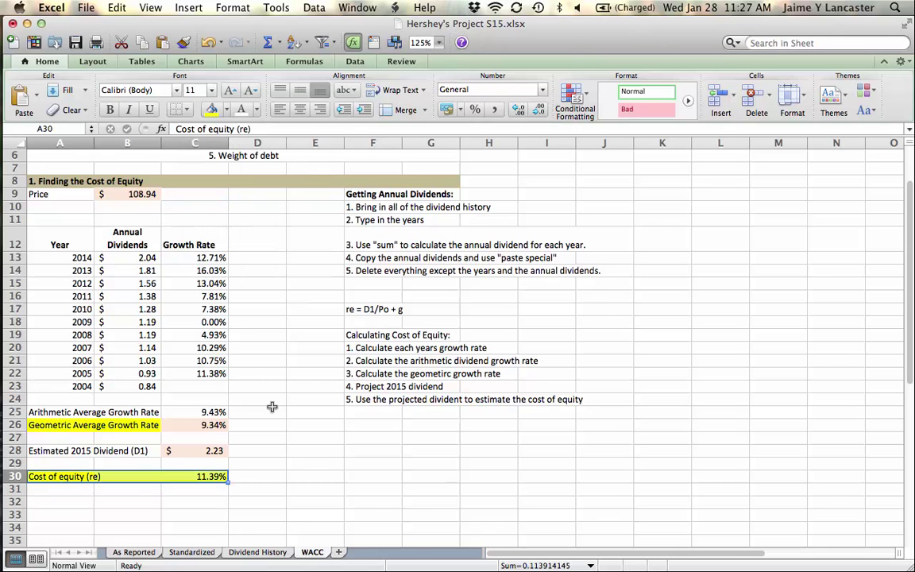
pyautogui.click(272, 408)
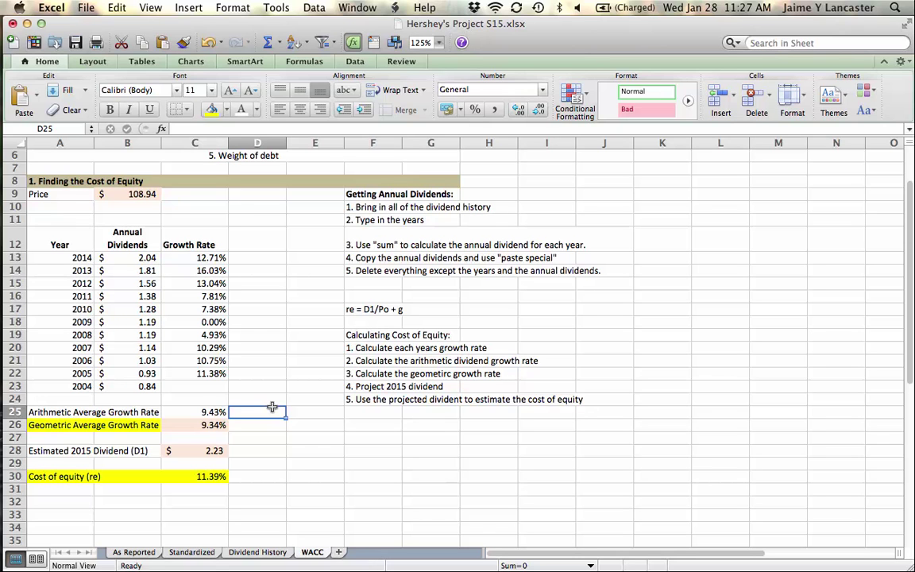
# Step: Review B9 and C30, then set the zoom to 100% to view the whole section
pyautogui.click(121, 194)
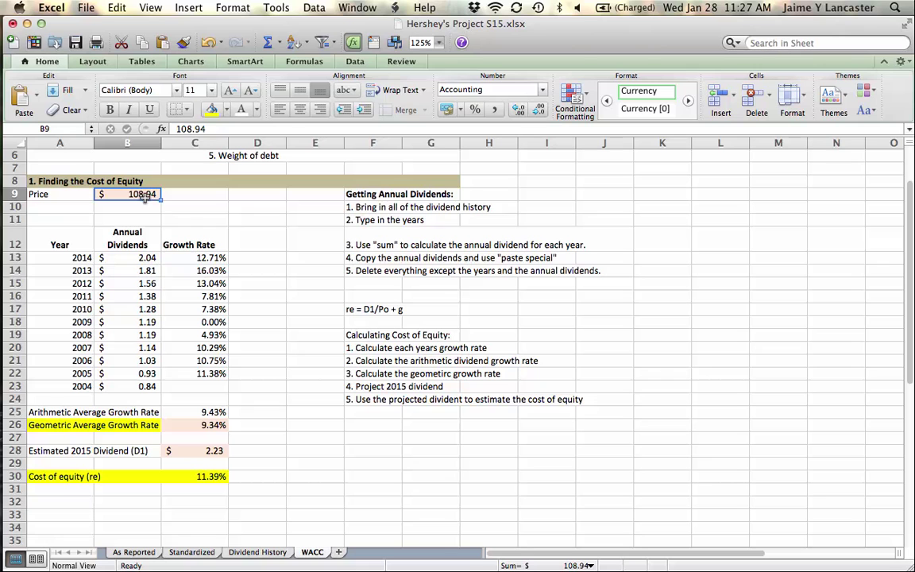
pyautogui.click(205, 476)
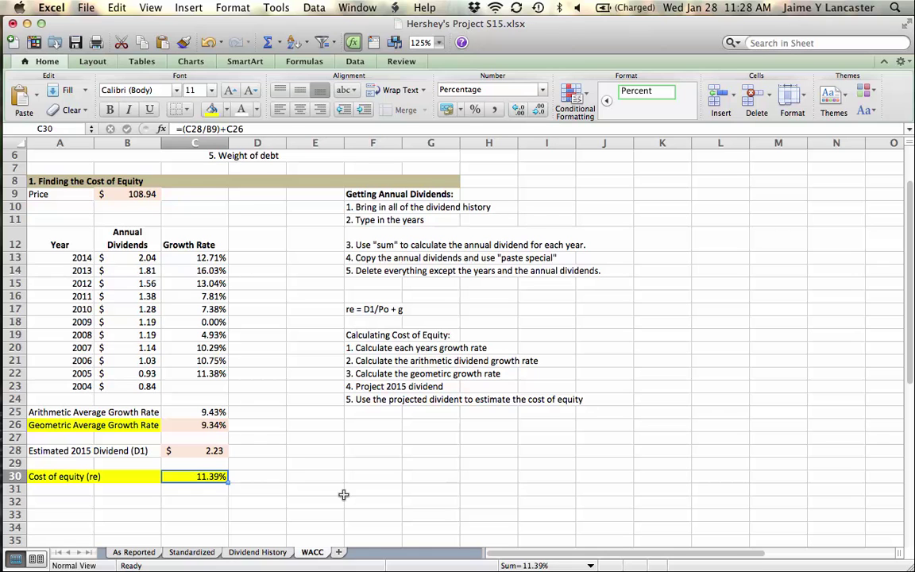
pyautogui.click(438, 42)
pyautogui.click(434, 95)
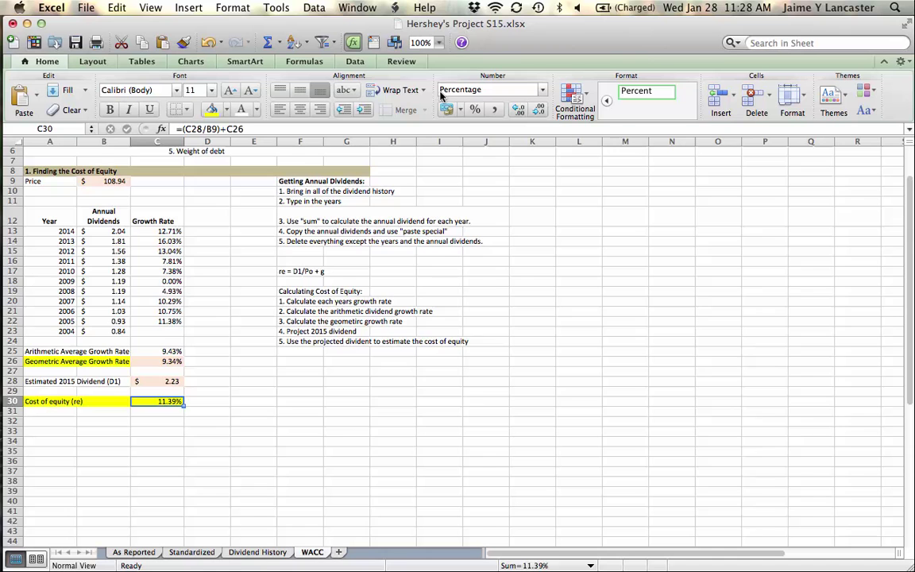
pyautogui.scroll(-6, 343, 431)
pyautogui.scroll(-5, 343, 431)
pyautogui.scroll(10, 343, 432)
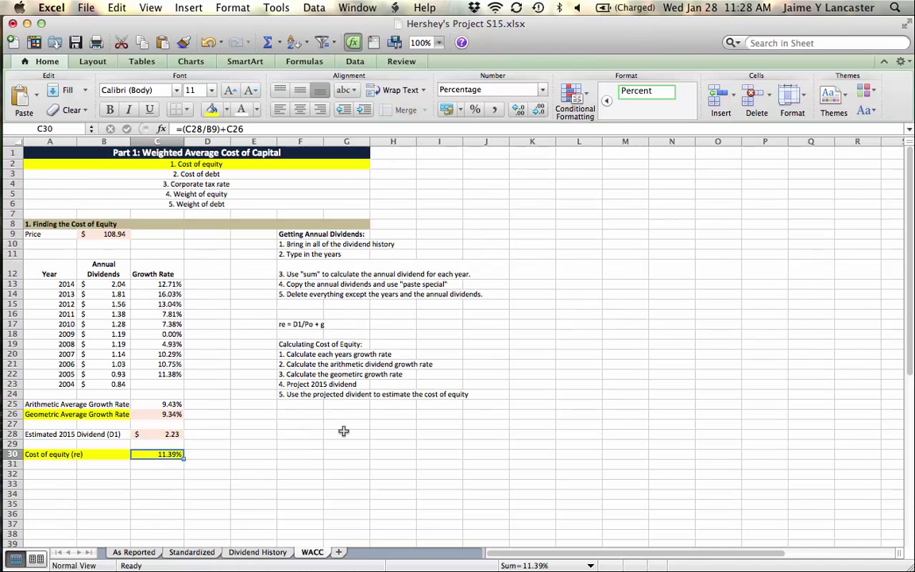